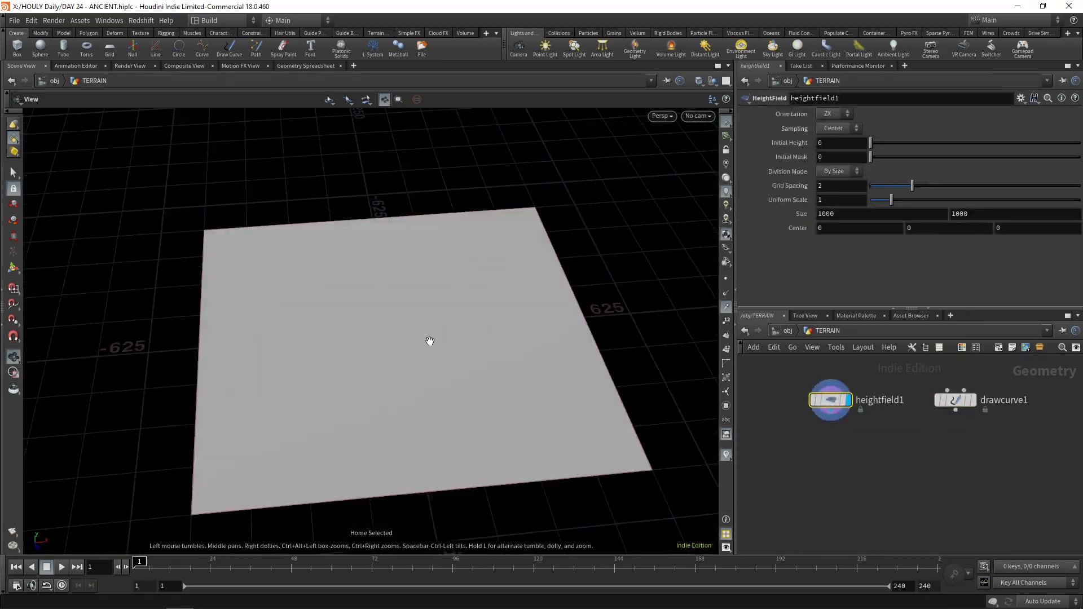
- Return to object level and start a Redshift live preview render of the pyramids over the dunes
left_click_drag(429, 341, 406, 333)
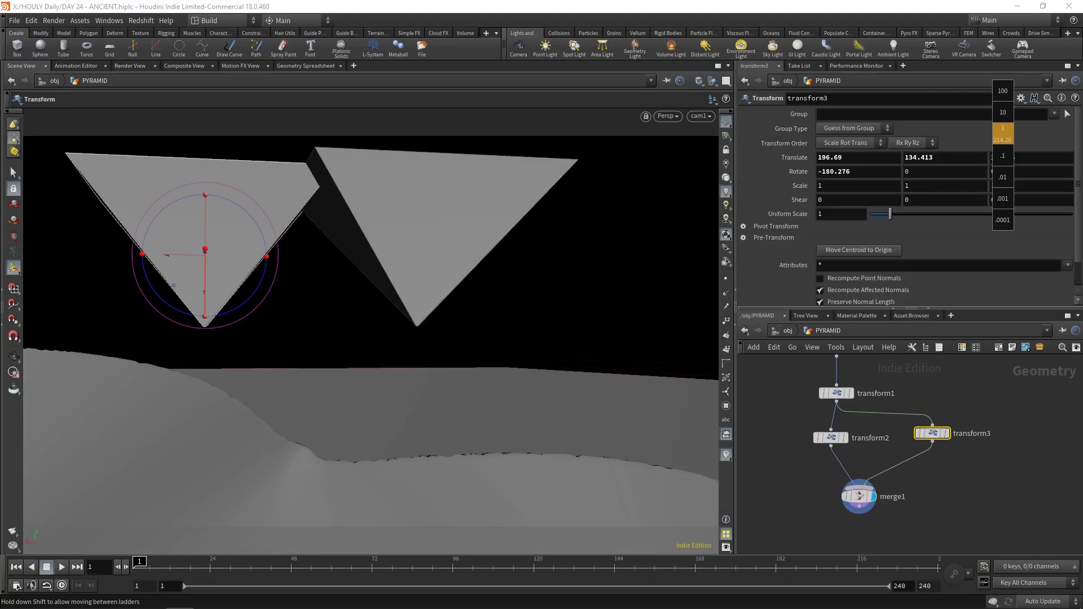
key("u")
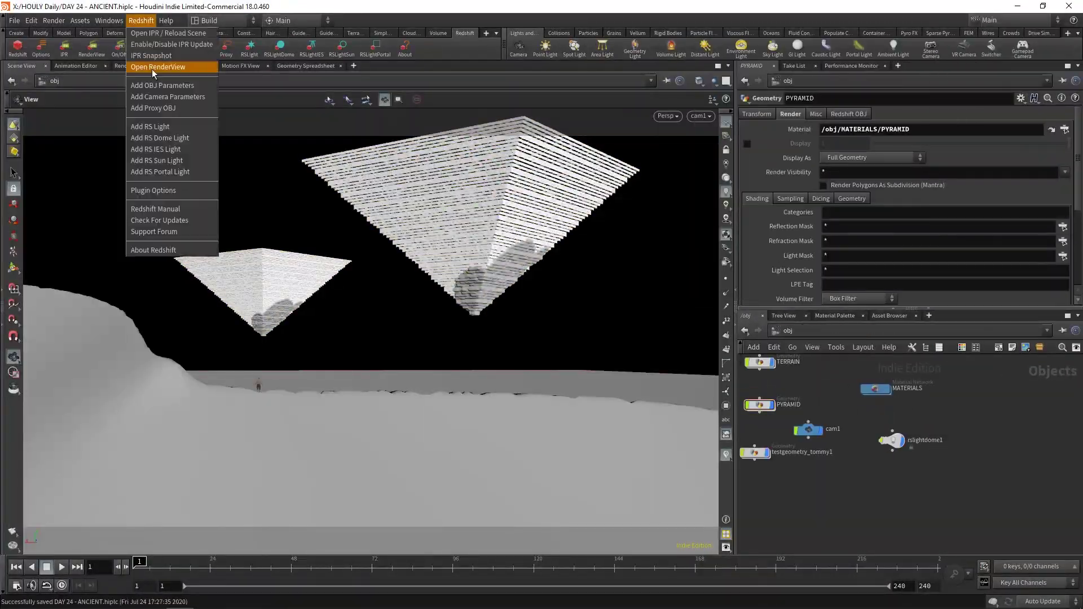
left_click(157, 66)
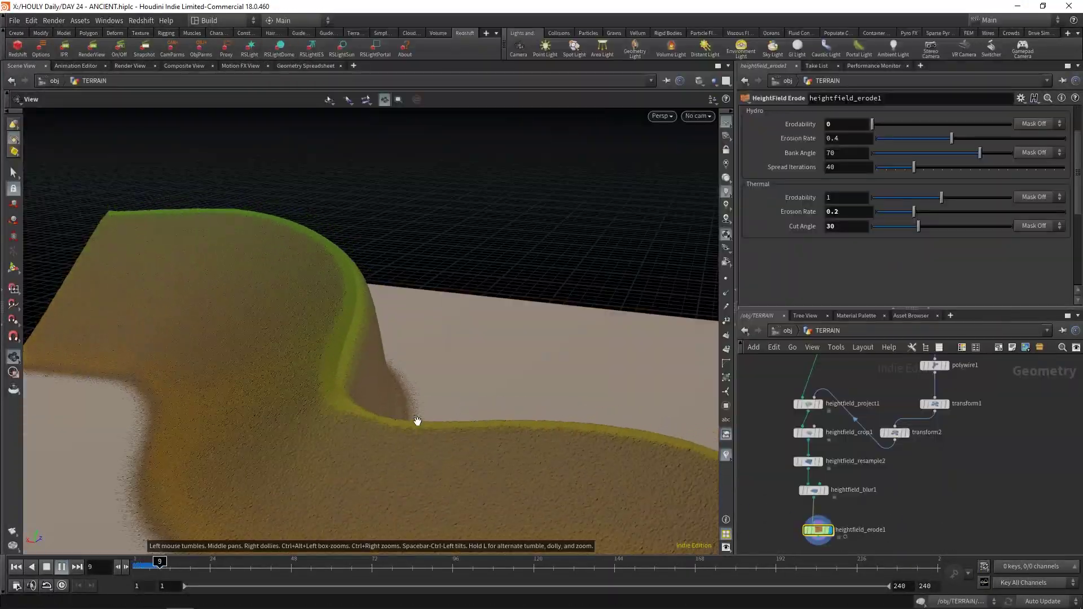
key("Tab")
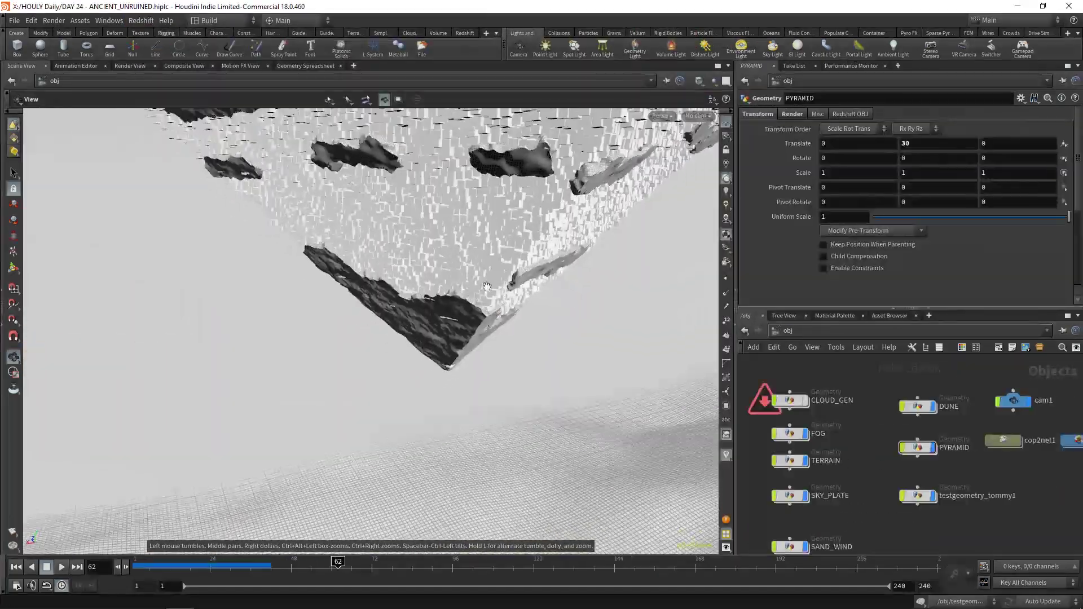
- Enter the PYRAMID object's network and frame its three pyramids in the viewport
key("f")
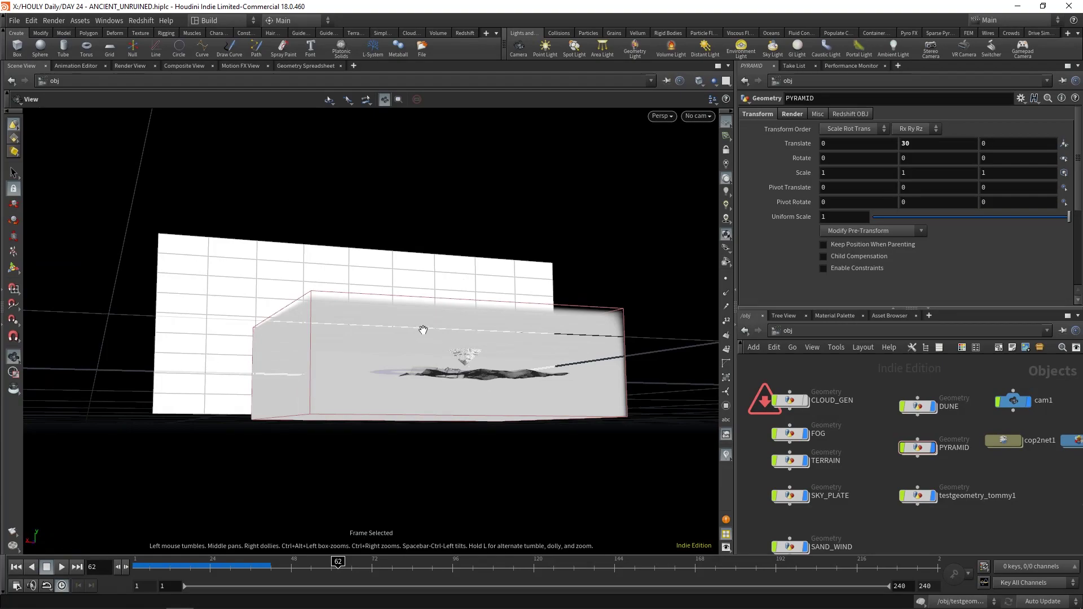
double_click(893, 439)
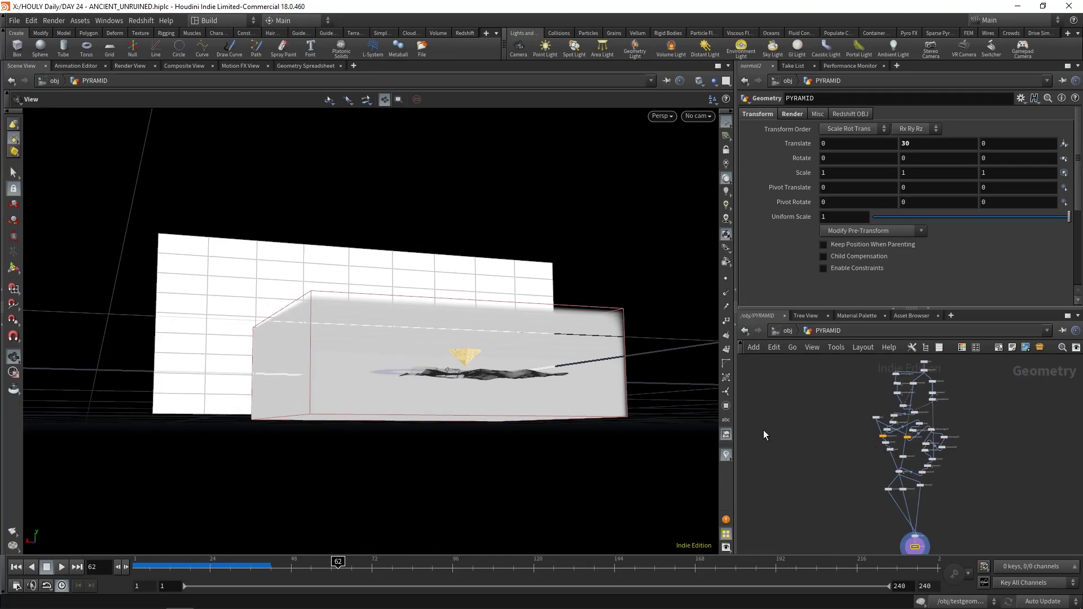
key("g")
mouse_move(435, 378)
left_mouse_down()
mouse_move(524, 344)
mouse_move(418, 378)
left_mouse_up()
scroll(418, 378, "up", 15)
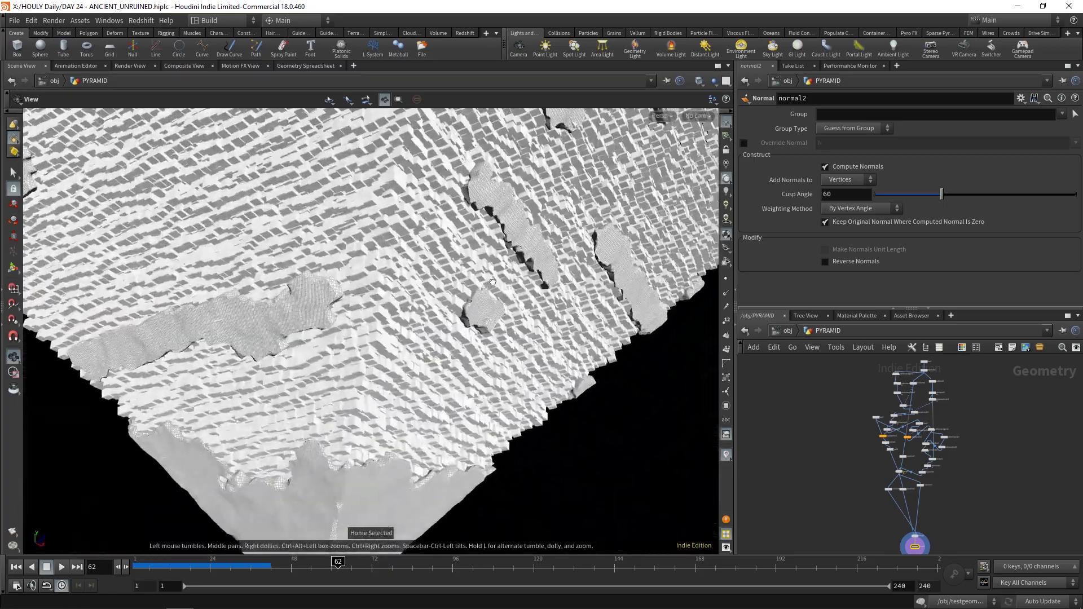
scroll(472, 304, "down", 5)
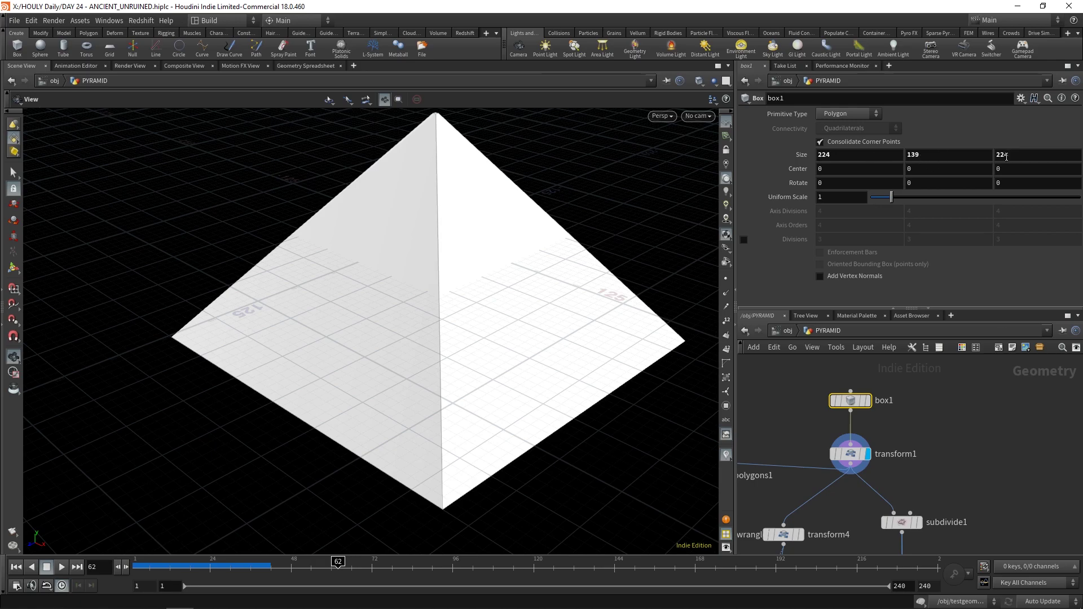
- Orbit around the pyramid's voxel-size-2 fog volume from several angles
left_click_drag(373, 273, 399, 322)
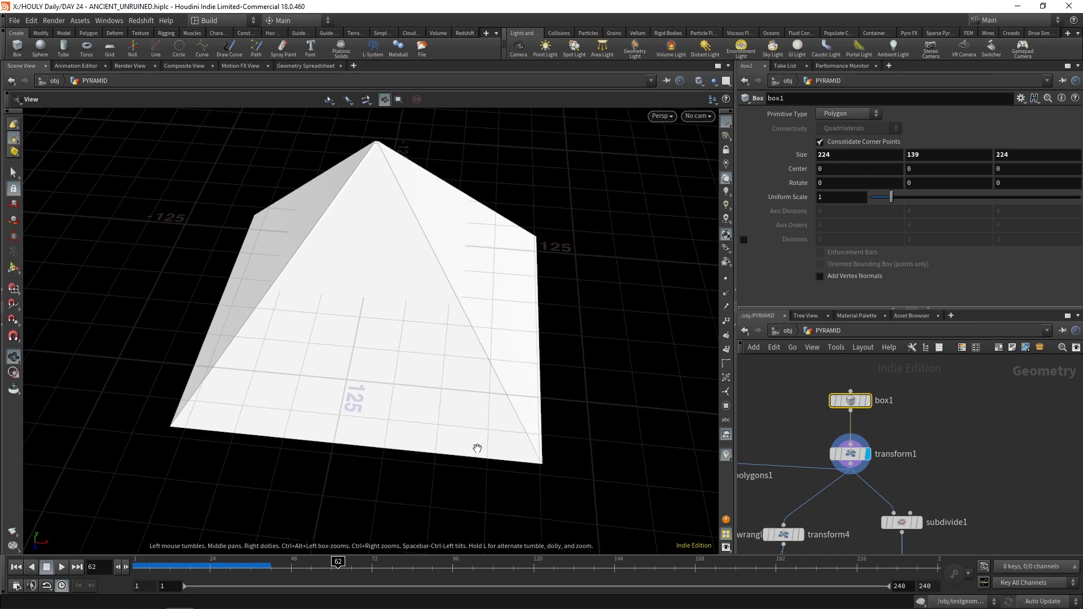
key("h")
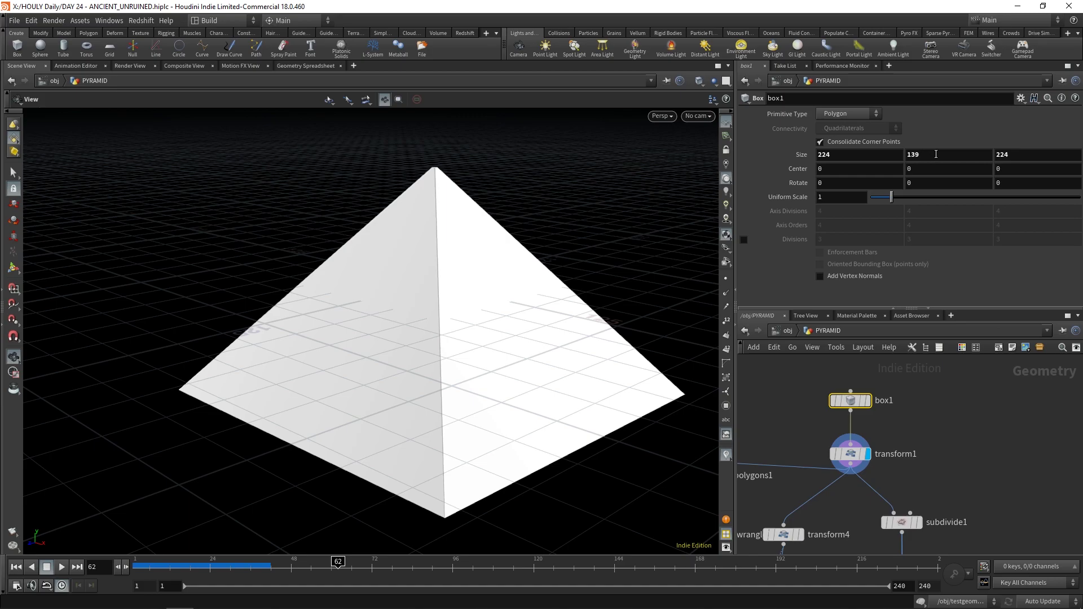
left_click_drag(370, 316, 400, 309)
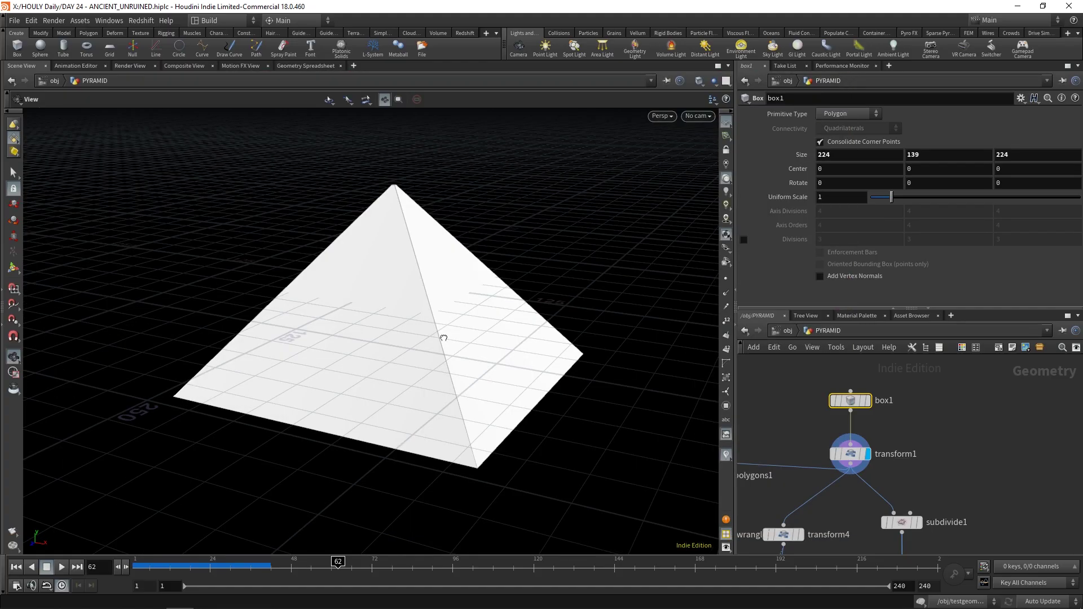
left_click_drag(418, 315, 427, 332)
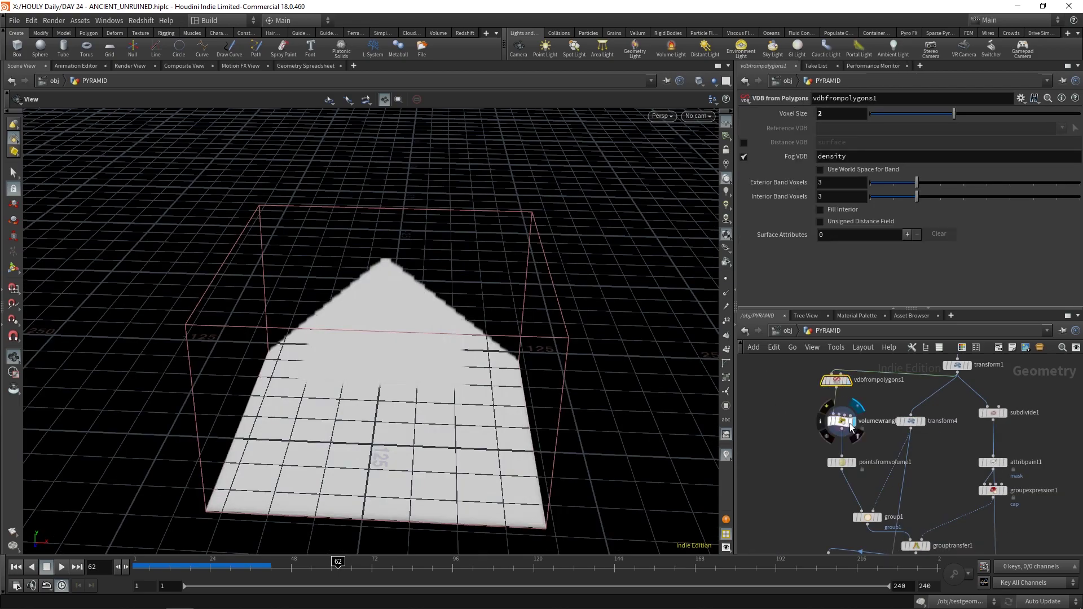
- Inspect volumewrangle1 and display the pyramid volume as a grid of points
left_click(848, 425)
left_click(854, 468)
left_click_drag(437, 356, 451, 355)
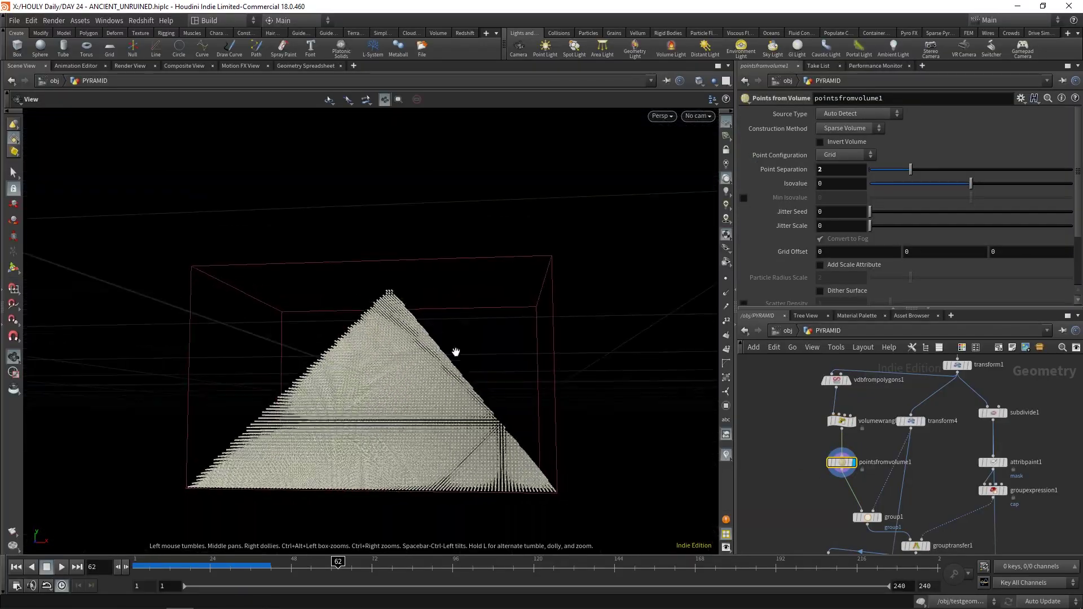
scroll(411, 295, "up", 5)
left_click_drag(434, 318, 440, 282)
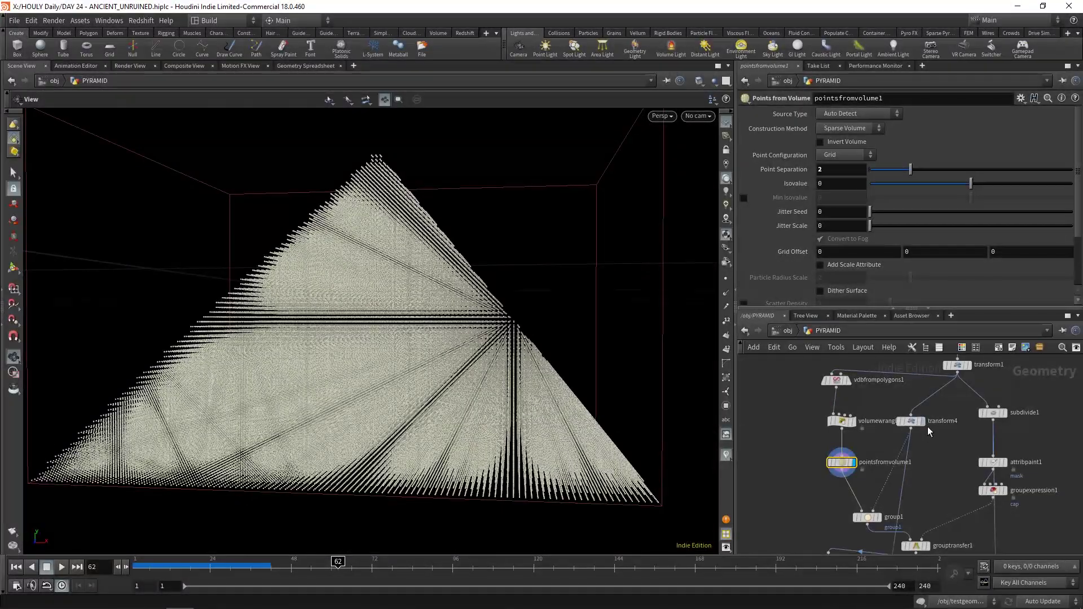
- Display the transform4 and group1 results, reviewing group1's point group settings
left_click(910, 421)
left_click_drag(468, 365, 258, 307)
scroll(911, 483, "up", 3)
left_click(911, 478)
left_click(894, 477)
scroll(972, 452, "down", 2)
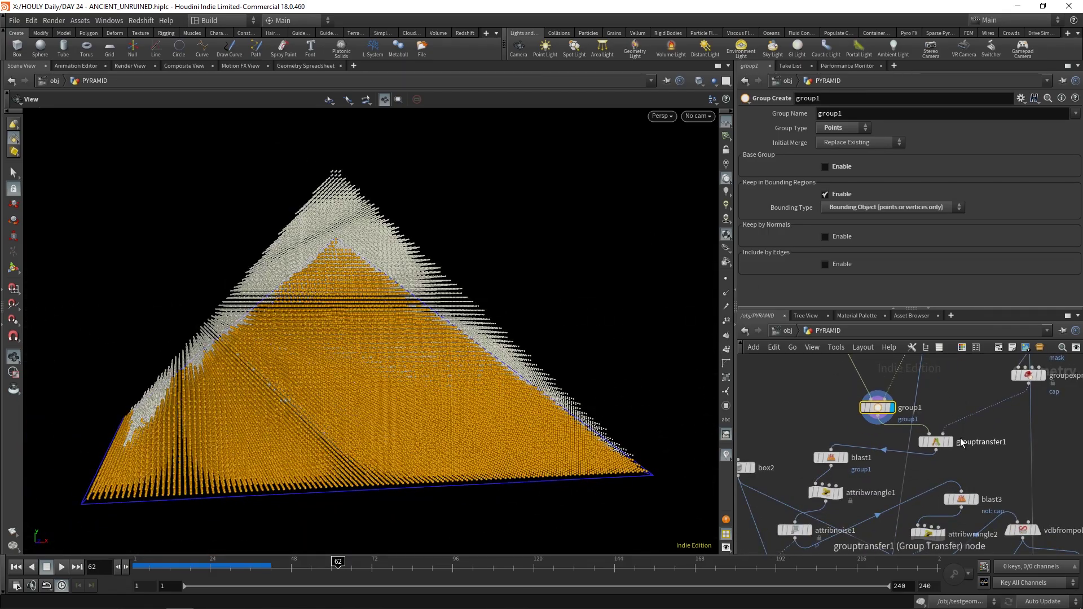
- Display copytopoints1's cube pyramid and check box2's Uniform Scale of 2
left_click_drag(918, 488, 934, 457)
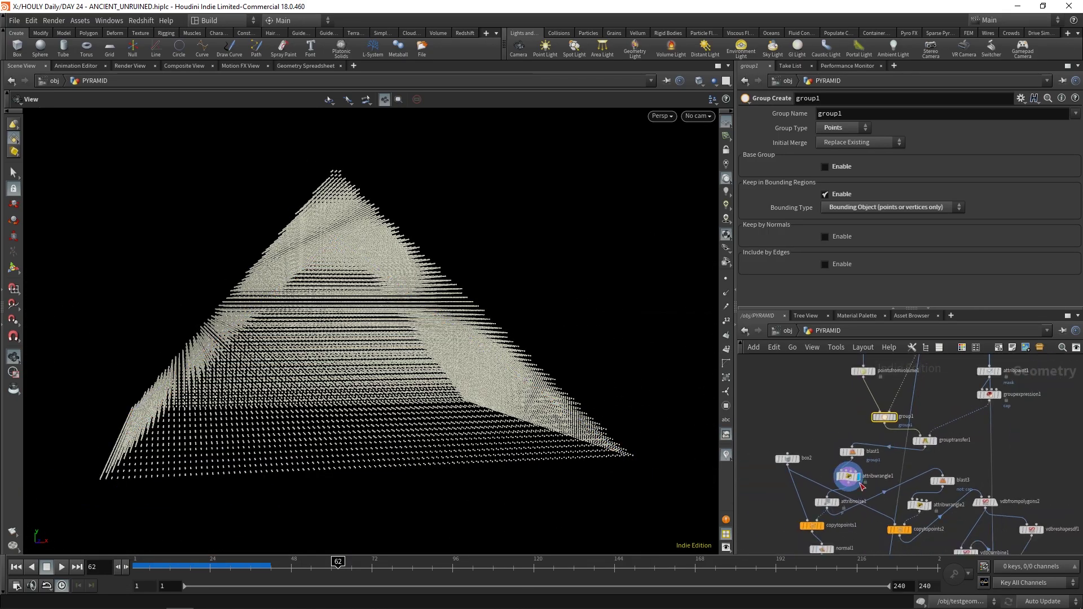
left_click_drag(428, 315, 564, 316)
scroll(852, 516, "up", 2)
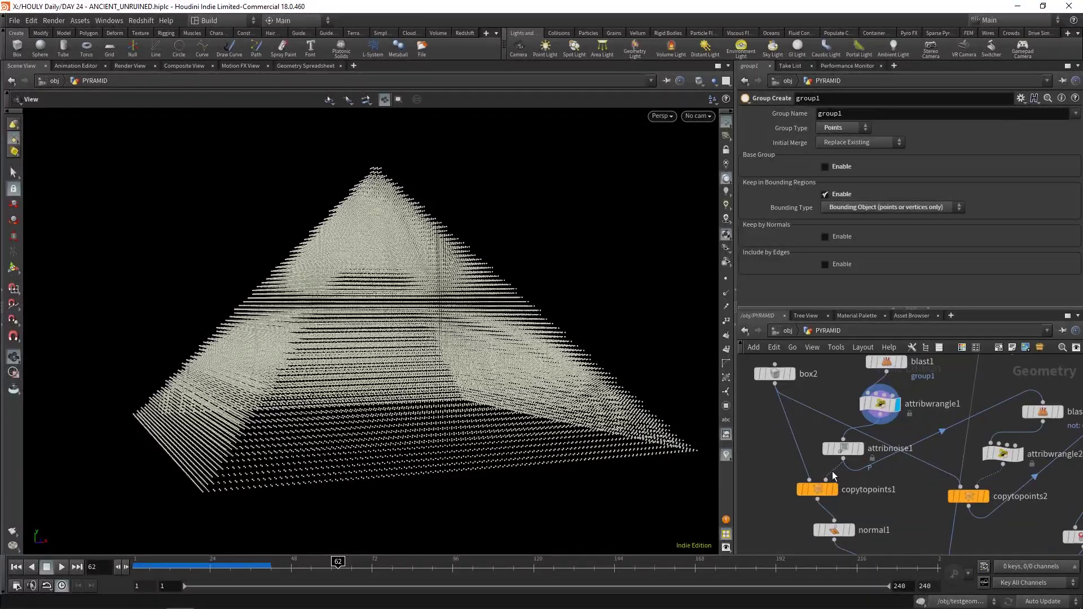
left_click(834, 489)
left_click(817, 489)
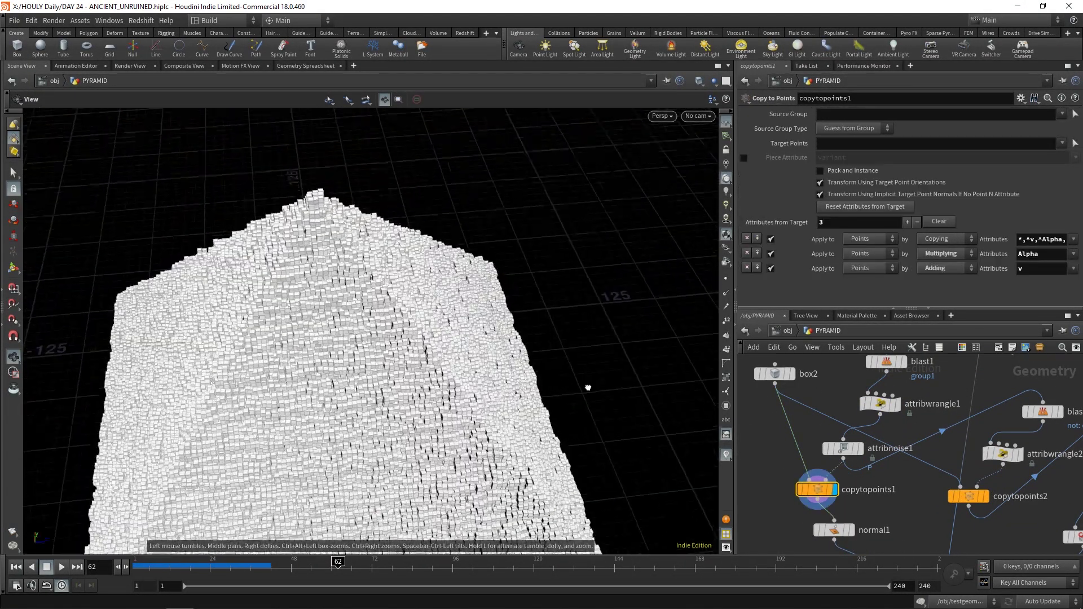
left_click_drag(588, 388, 564, 361)
left_click(775, 374)
left_click_drag(395, 338, 485, 271)
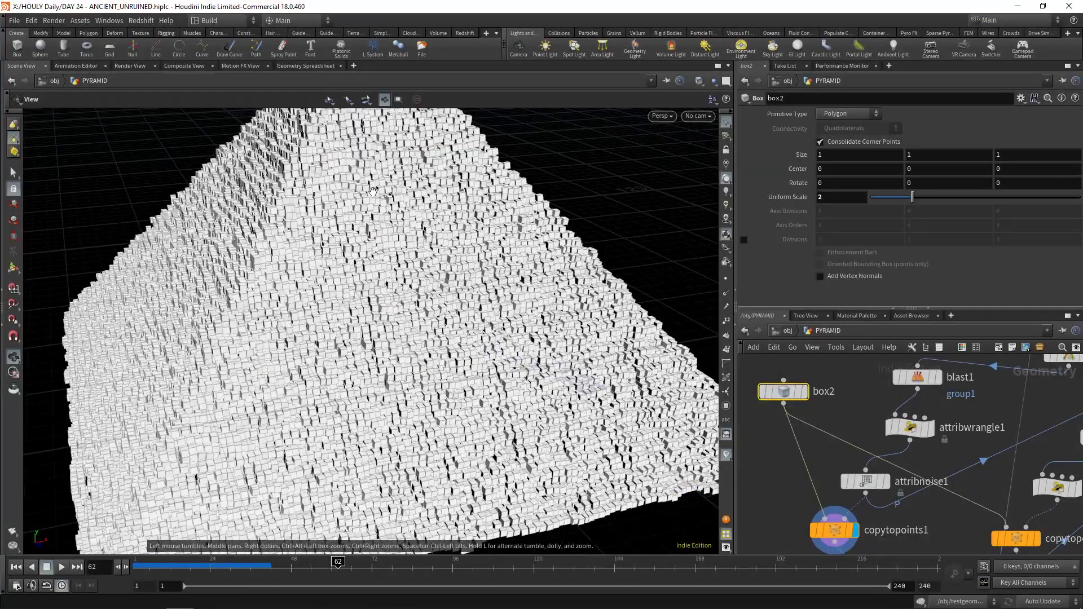
left_click_drag(279, 239, 299, 233)
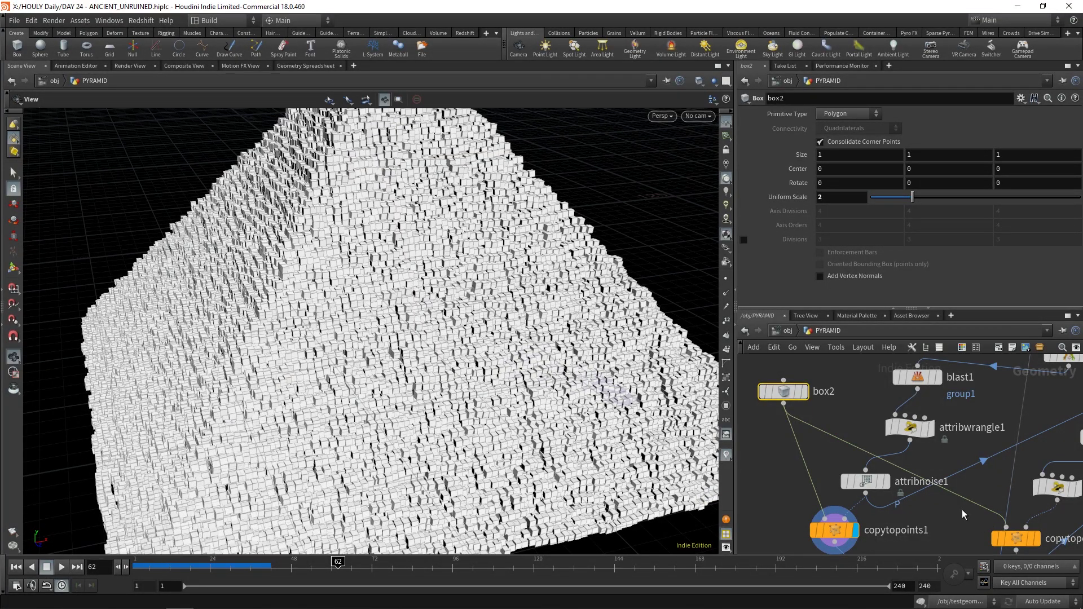
middle_click_drag(962, 510, 814, 415)
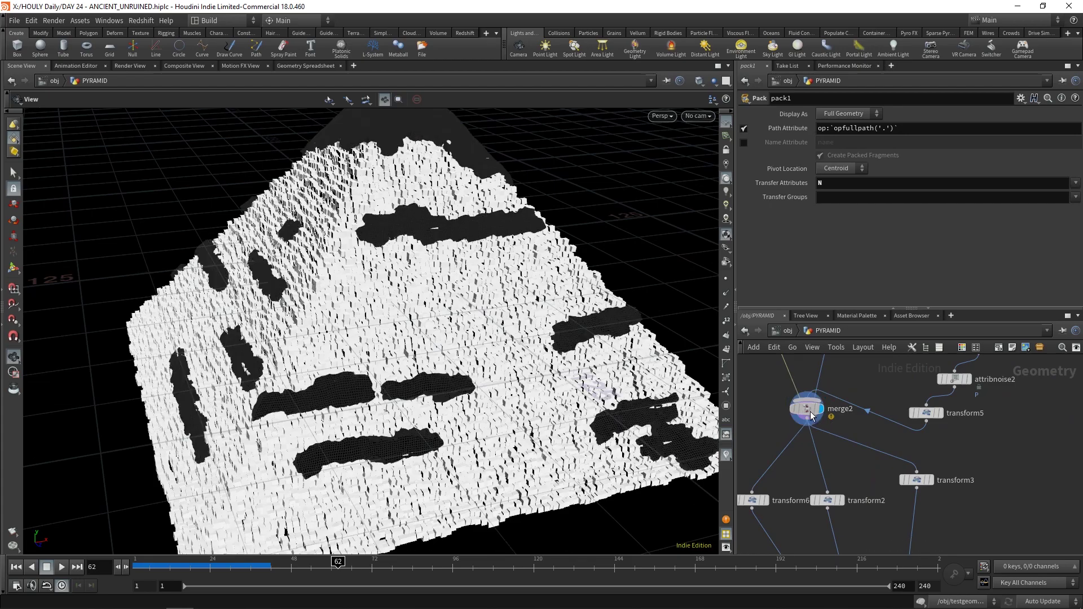
- Inspect merge2's inputs and display the copytopoints2 cube clusters
left_click(808, 410)
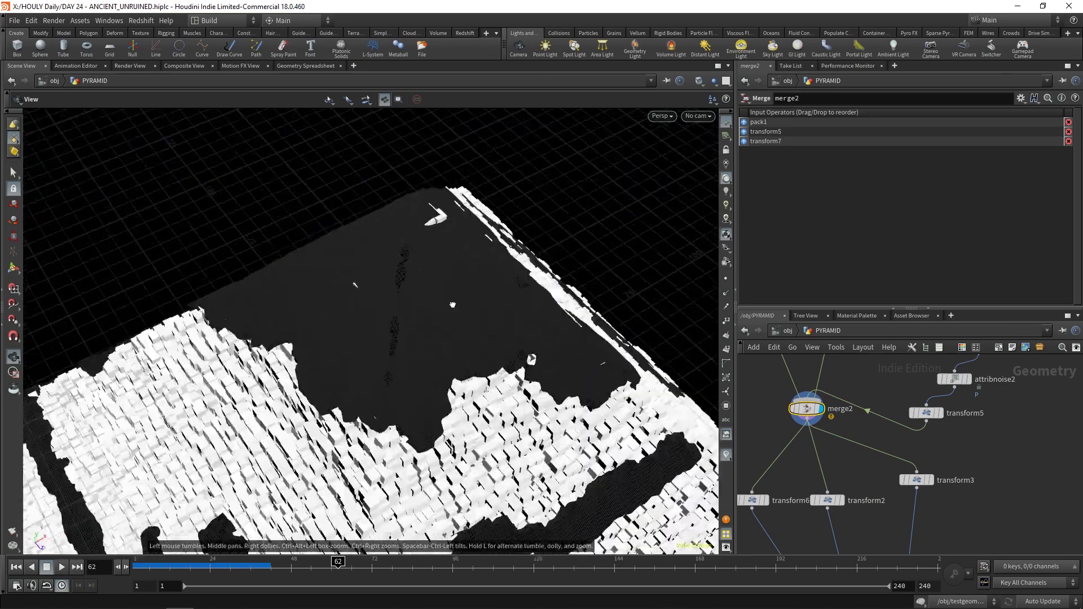
middle_click_drag(846, 406, 750, 496)
left_click(825, 481)
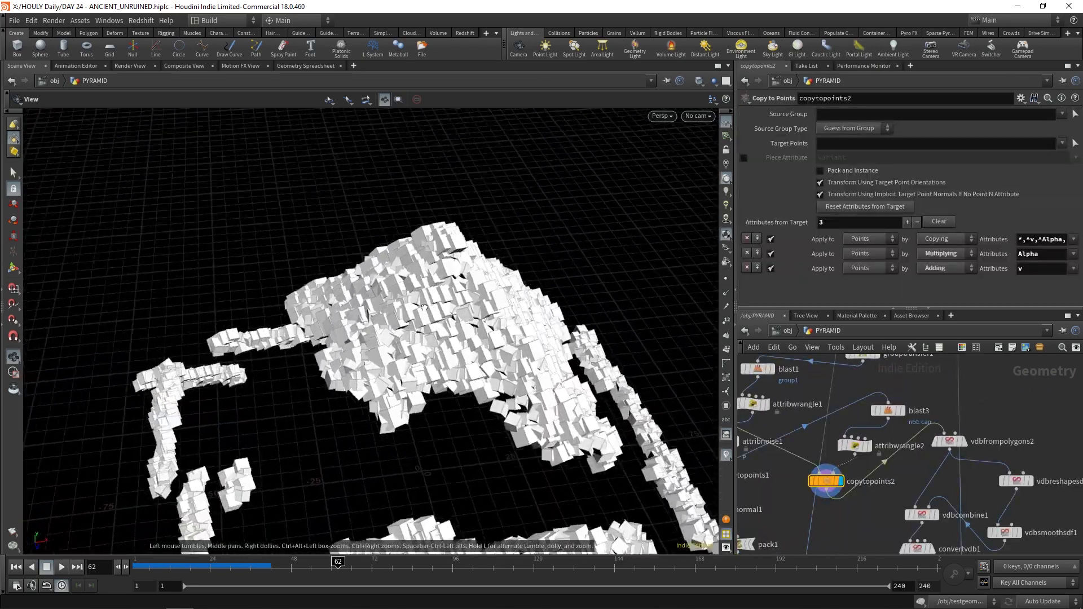
left_click_drag(424, 308, 677, 373)
- Display the smoothed, eroded convertvdb1 mesh
middle_click_drag(1031, 428, 979, 333)
scroll(885, 444, "up", 2)
left_click(854, 457)
left_click_drag(620, 395, 468, 327)
scroll(943, 462, "down", 3)
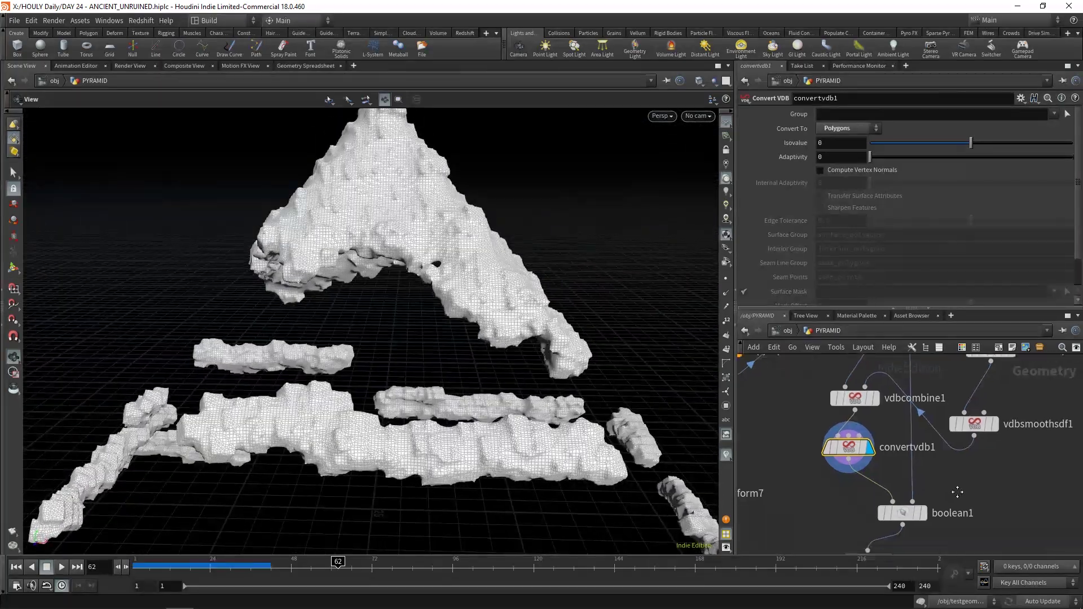
- Display boolean1 and orbit around the broken pyramid through its gaps
left_click(907, 467)
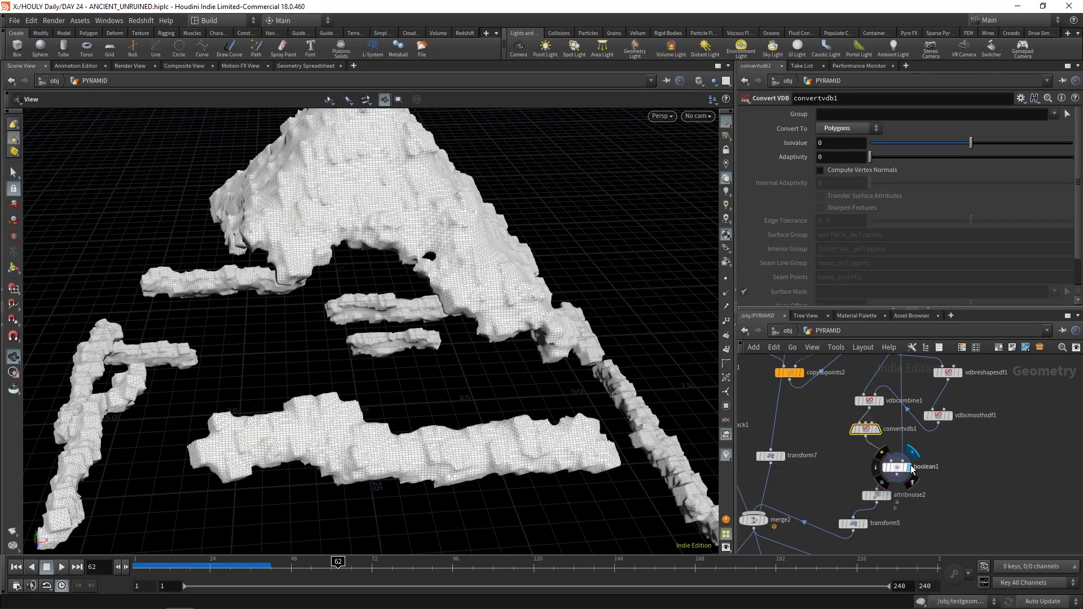
left_click_drag(294, 251, 474, 250)
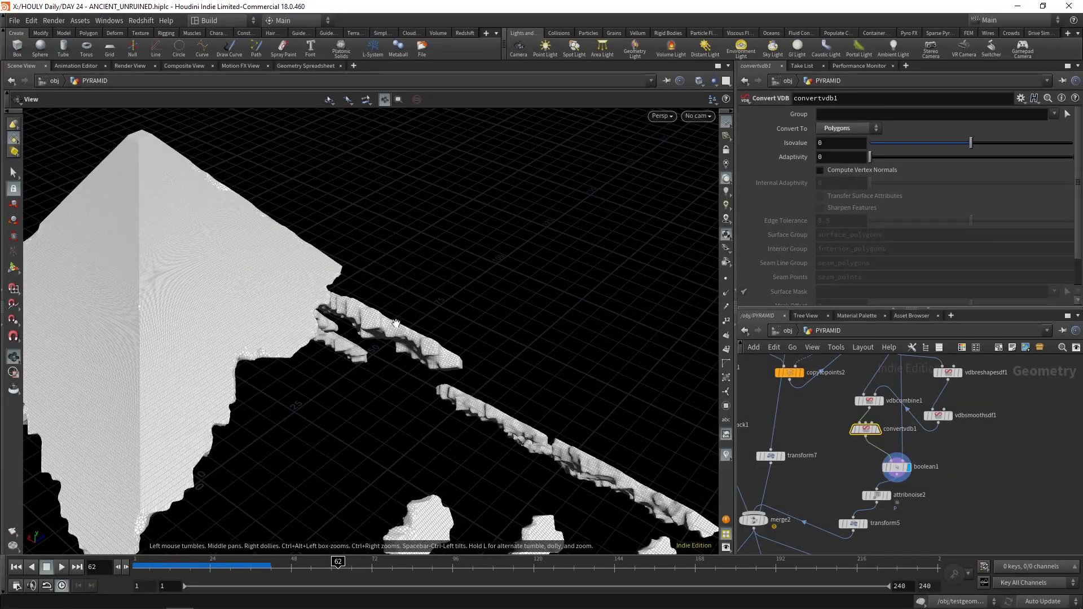
left_click_drag(395, 323, 411, 329)
left_click_drag(404, 277, 410, 322)
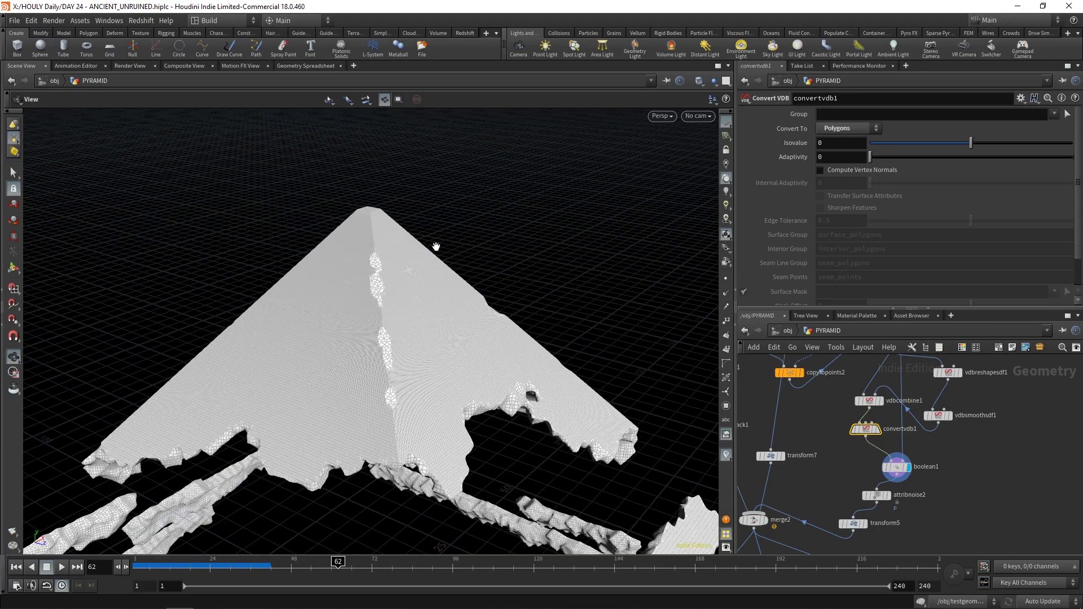
left_click_drag(437, 247, 417, 271)
scroll(969, 489, "down", 2)
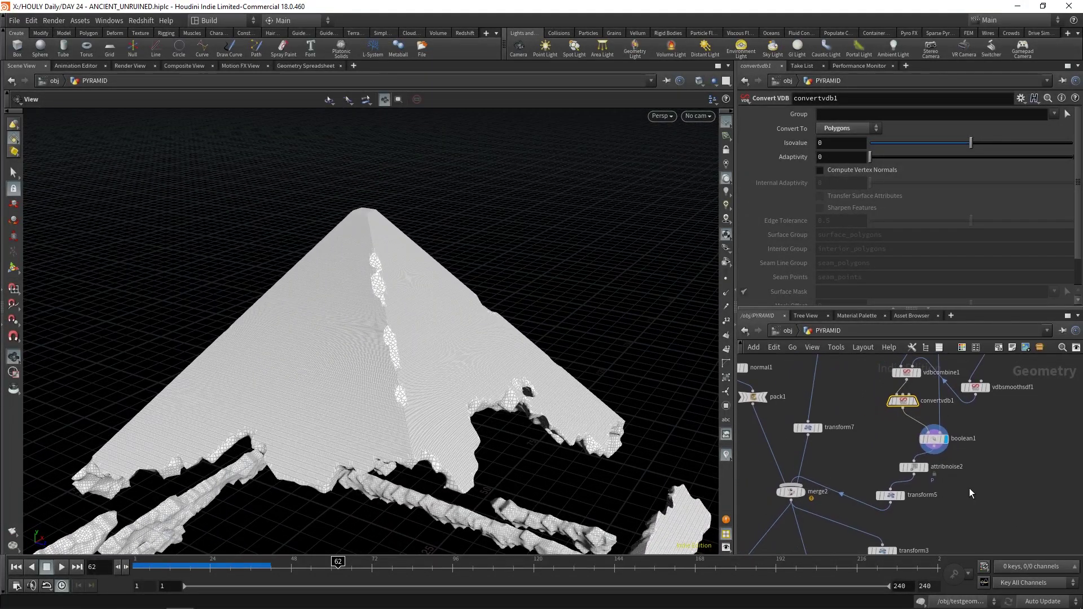
- Display merge2 with its settings, bring normal2 into view, and frame the finished pyramids
left_click(819, 489)
left_click(821, 491)
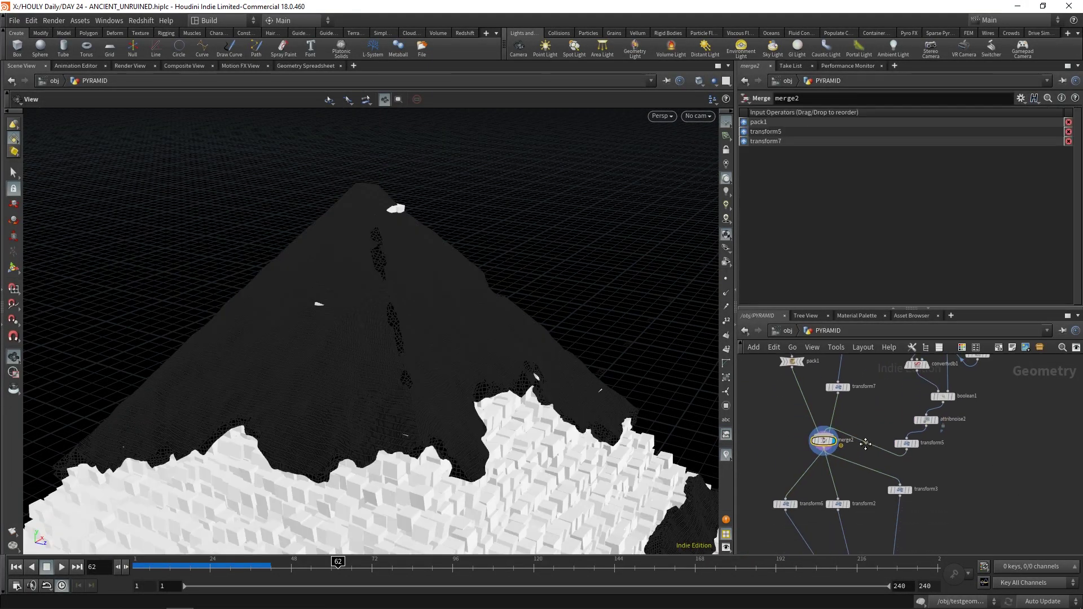
left_click_drag(820, 491, 879, 495)
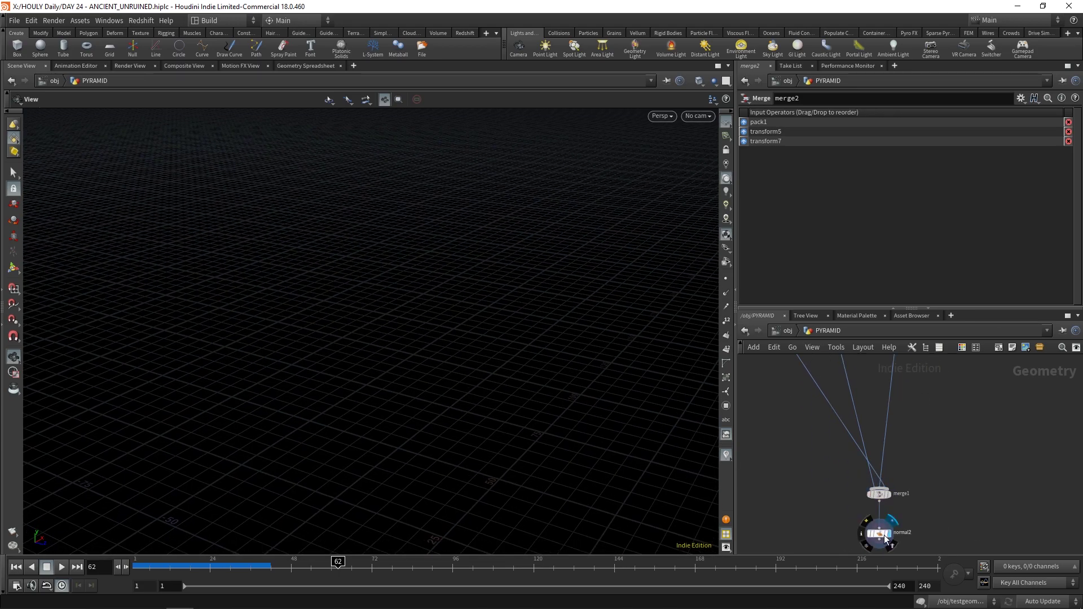
key("space+g")
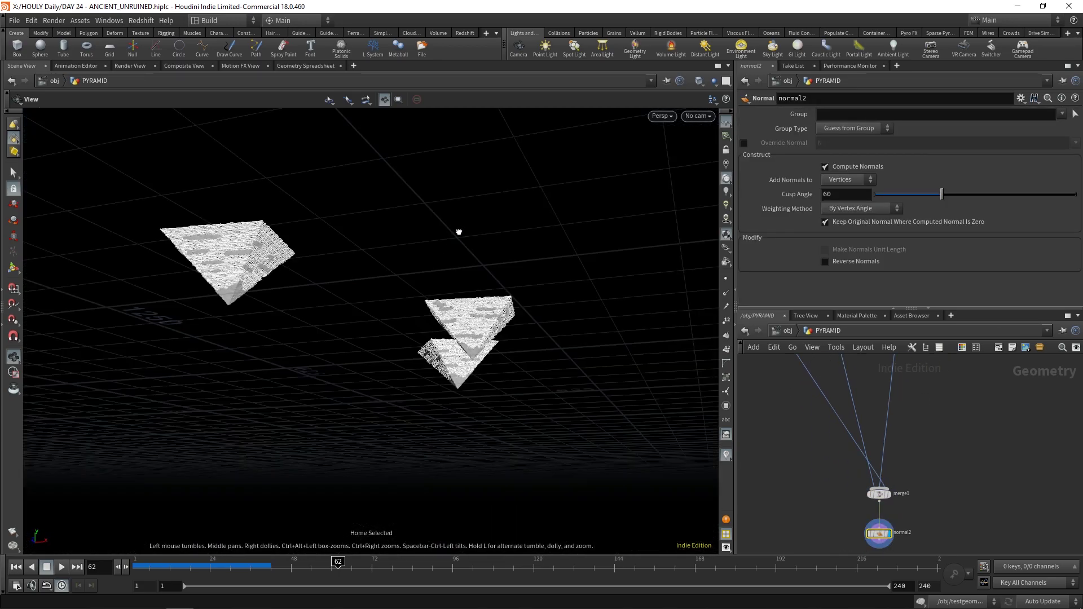
- Return to object level and orbit over the terrain, pyramids and green-scattered dune
key("u")
left_click_drag(477, 283, 439, 406)
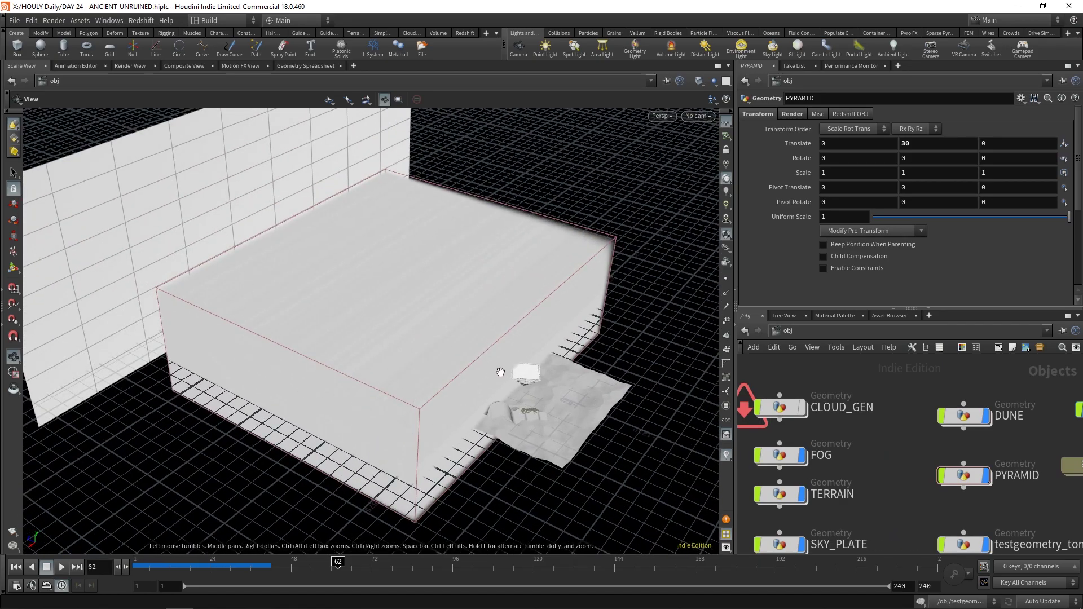
left_click_drag(355, 327, 595, 348)
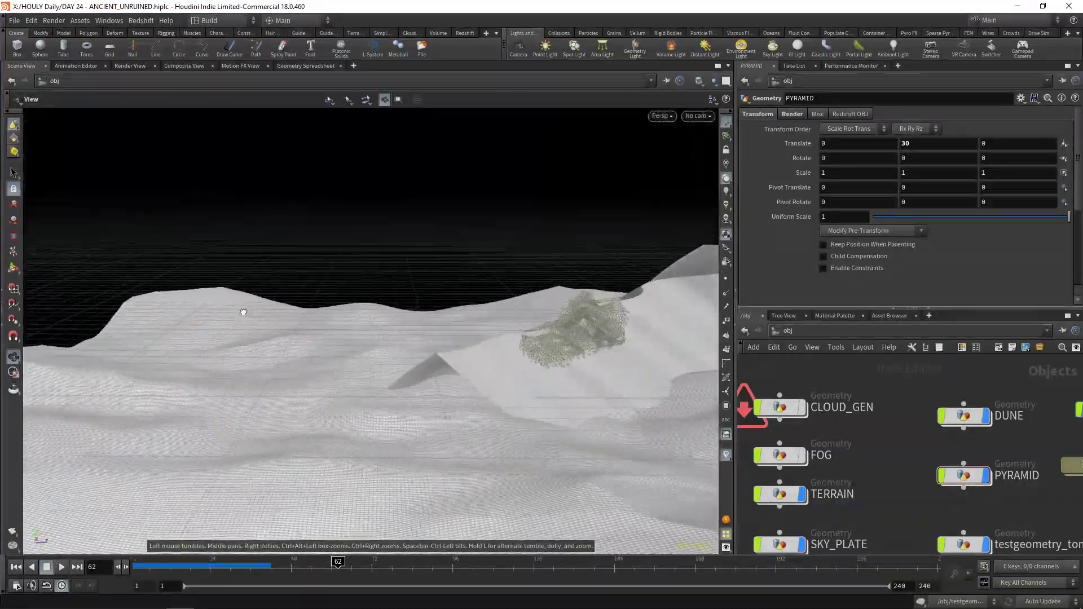
left_click_drag(243, 312, 285, 308)
left_click_drag(220, 309, 274, 312)
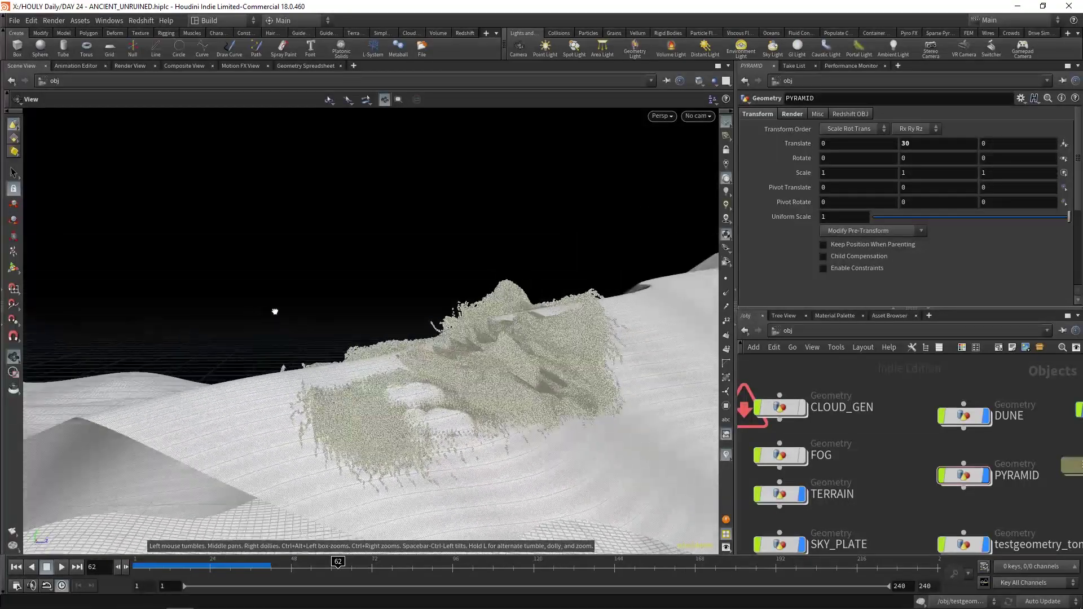
scroll(902, 440, "down", 3)
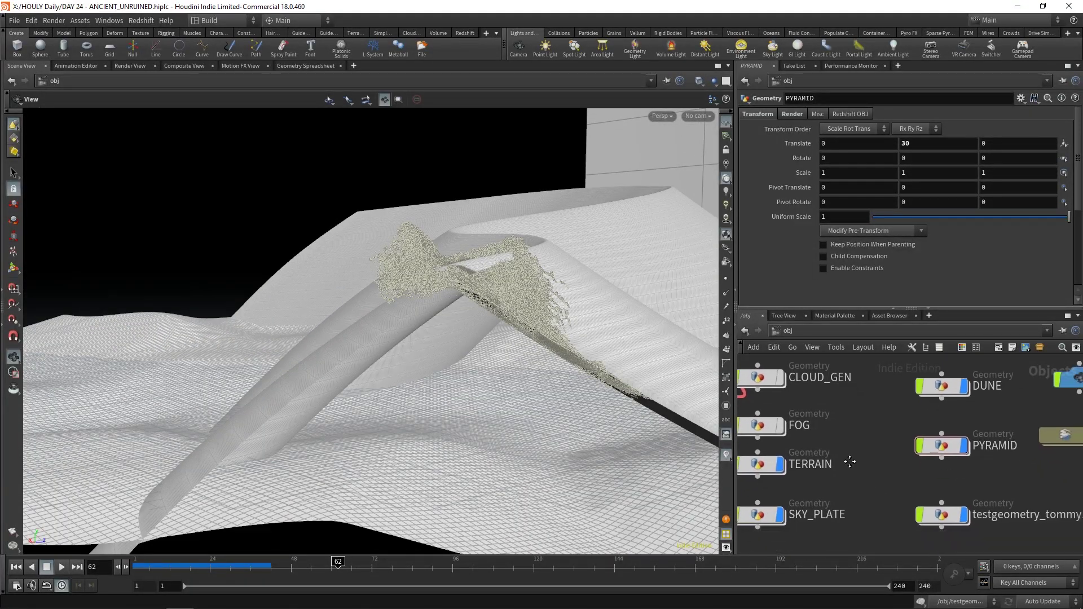
- Select testgeometry_tommy1, frame the character, and orbit to a side view
left_click(878, 458)
key("g")
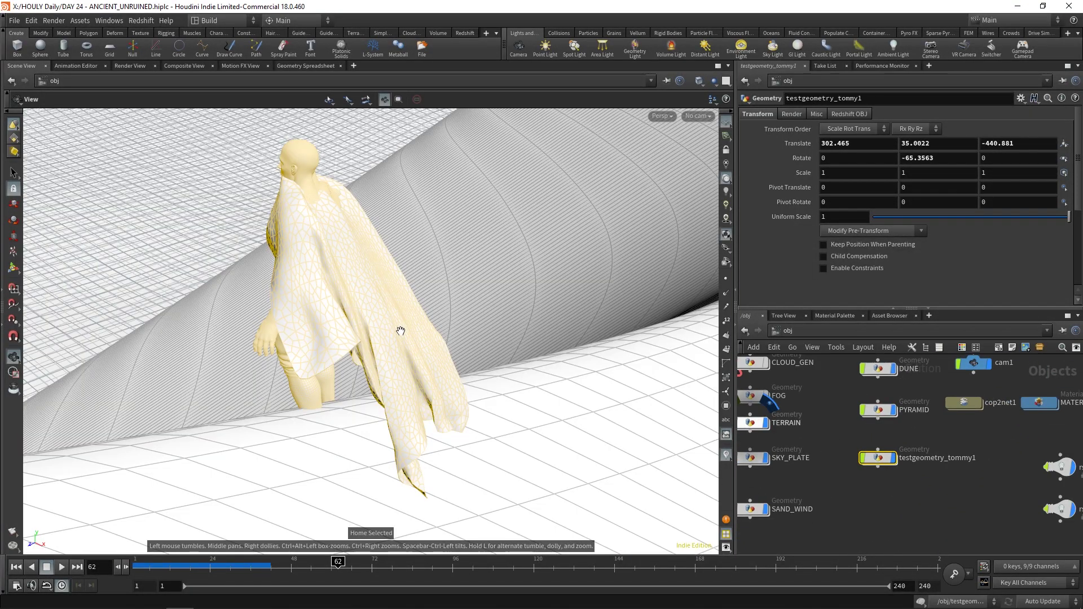
left_click_drag(426, 350, 918, 285)
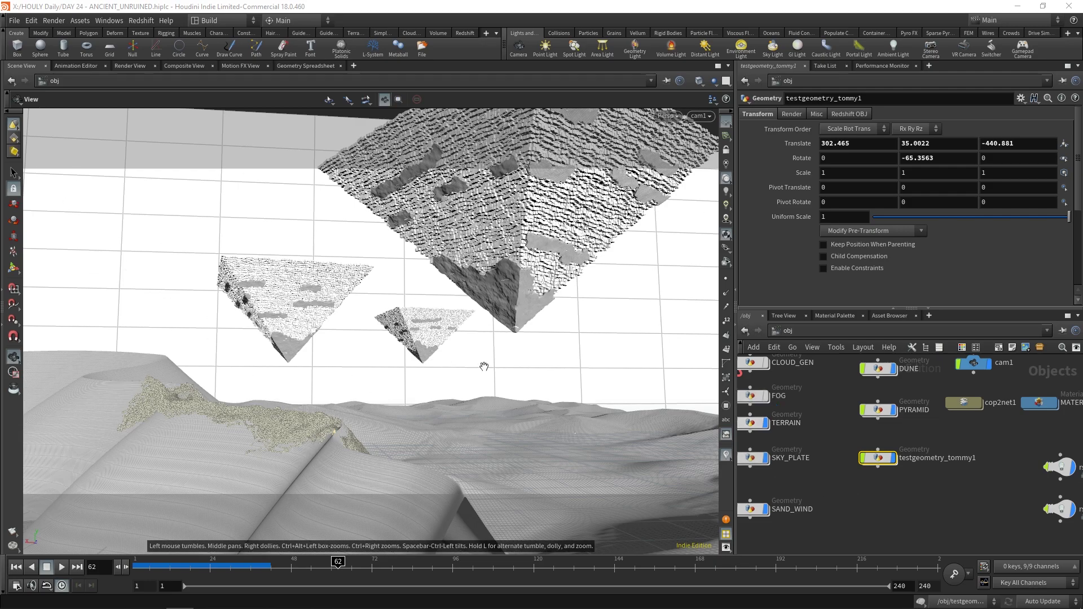
scroll(808, 377, "up", 2)
- Select CLOUD_GEN to show its transform at translate 100, 80, 540
left_click(808, 377)
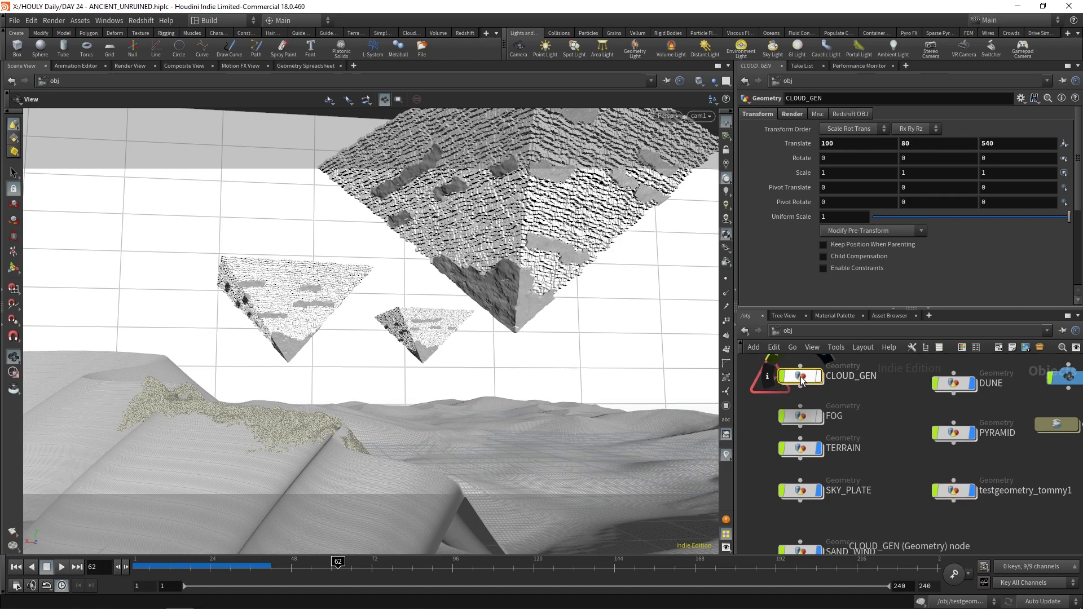
middle_click_drag(849, 375, 859, 416)
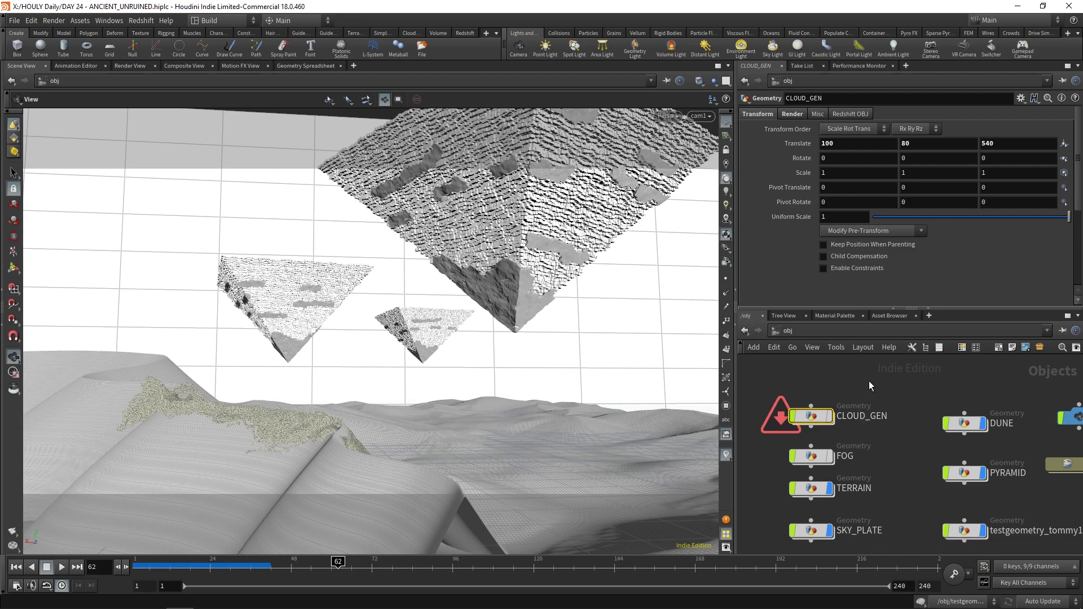
mouse_move(830, 420)
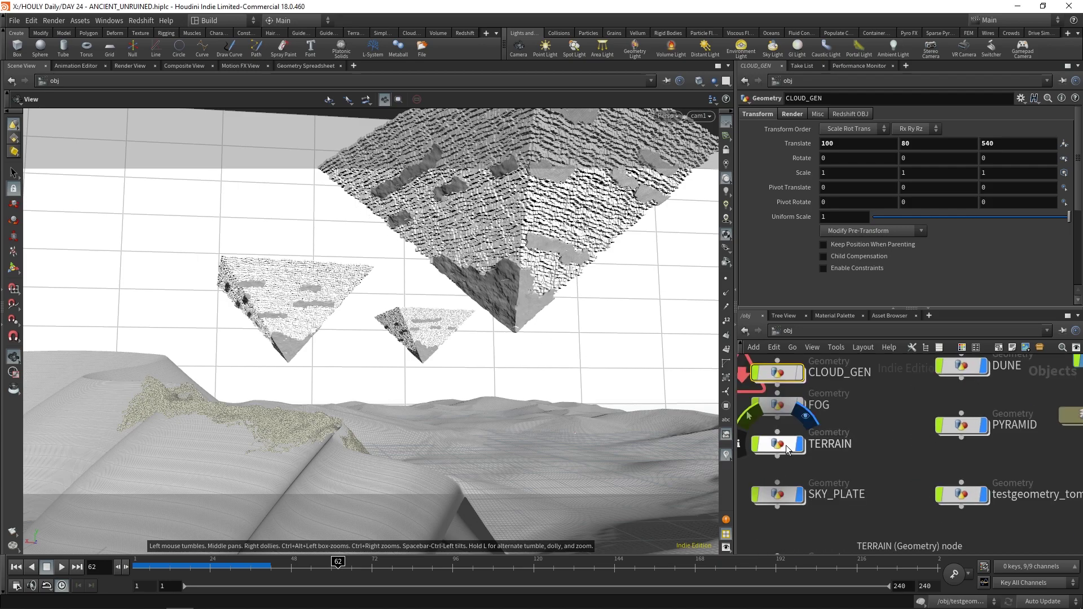
- Enter the TERRAIN network and display the heightfield1 and heightfield_noise1 stages
double_click(783, 442)
left_click_drag(454, 381, 438, 414)
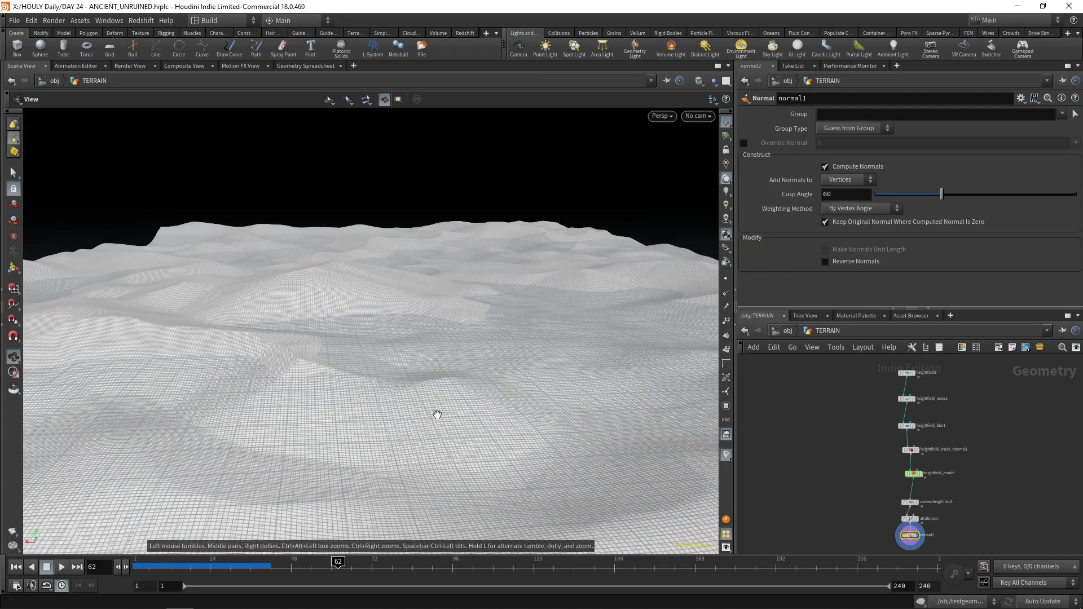
key("g")
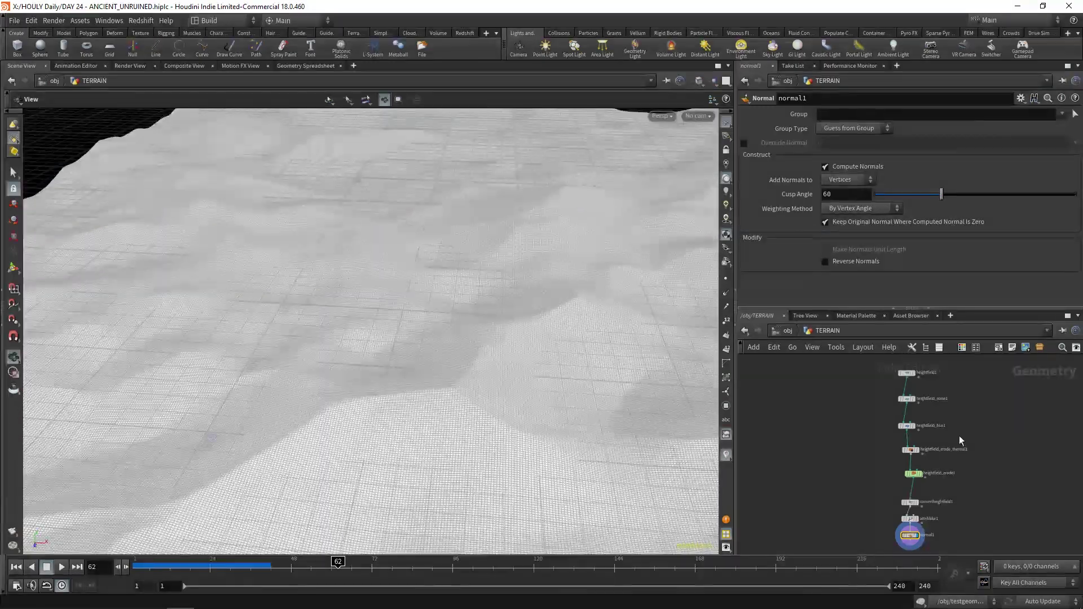
scroll(869, 417, "up", 5)
left_click(860, 407)
left_click(858, 461)
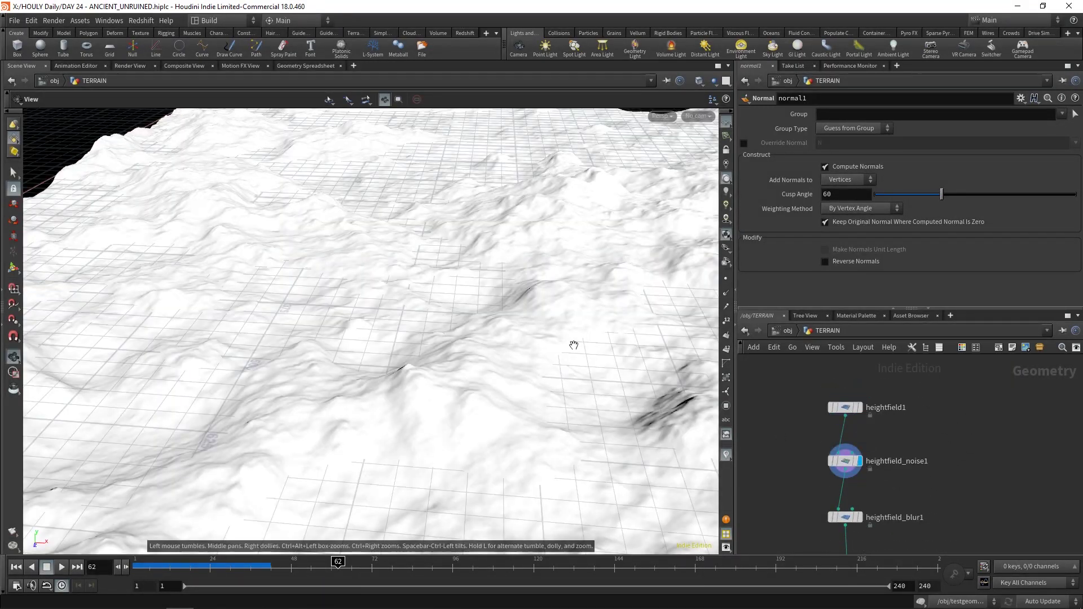
scroll(493, 314, "down", 10)
- Display the smoothed heightfield_blur1 terrain and orbit around it
left_click_drag(505, 325, 468, 304)
middle_click_drag(928, 517, 907, 455)
left_click(840, 454)
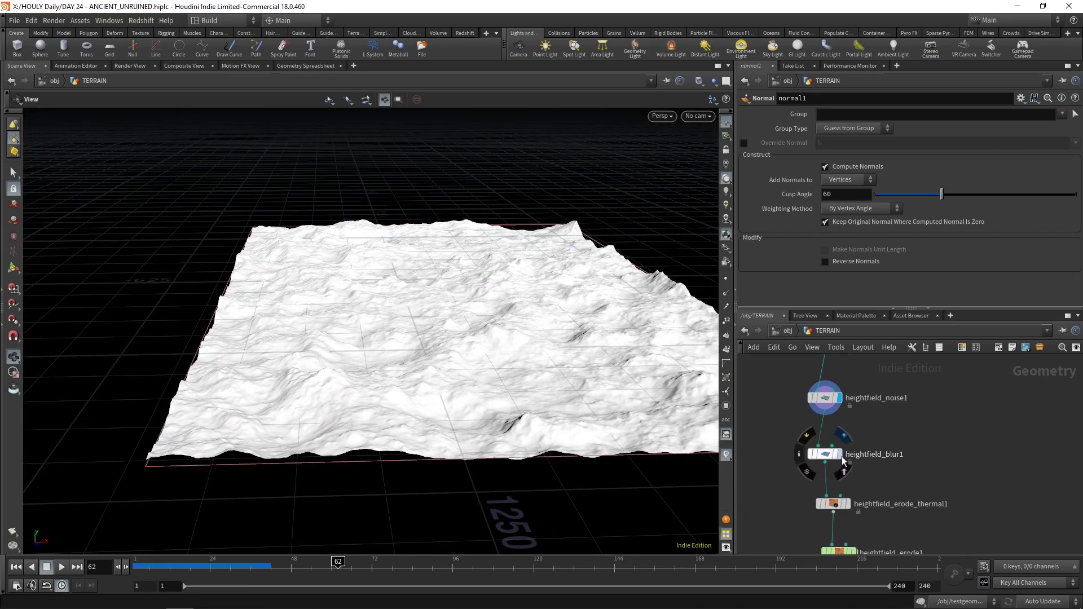
left_click_drag(541, 361, 563, 395)
left_click_drag(487, 378, 468, 372)
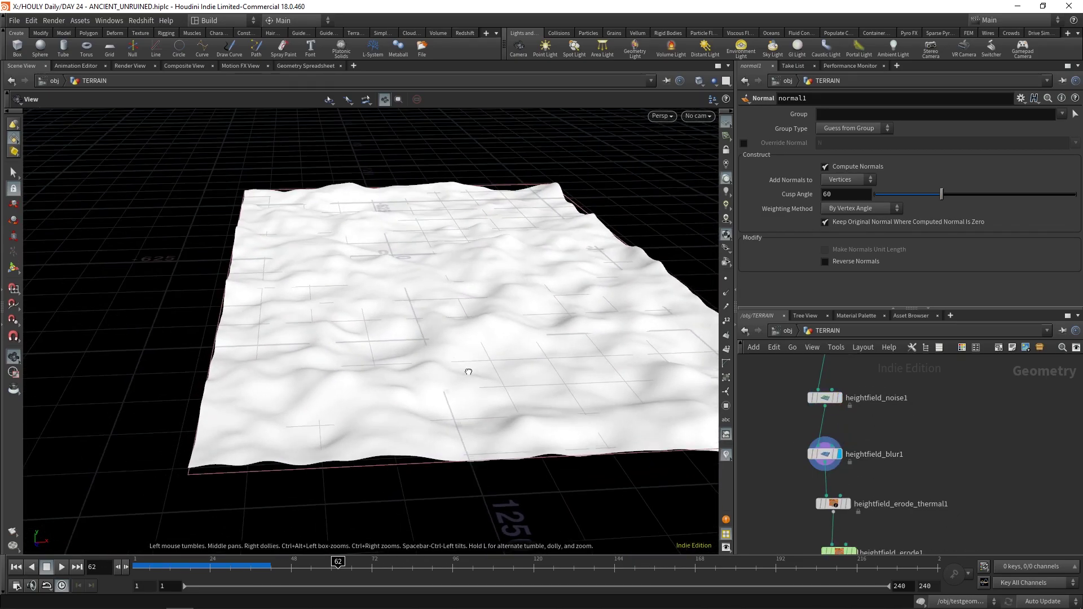
scroll(874, 463, "down", 2)
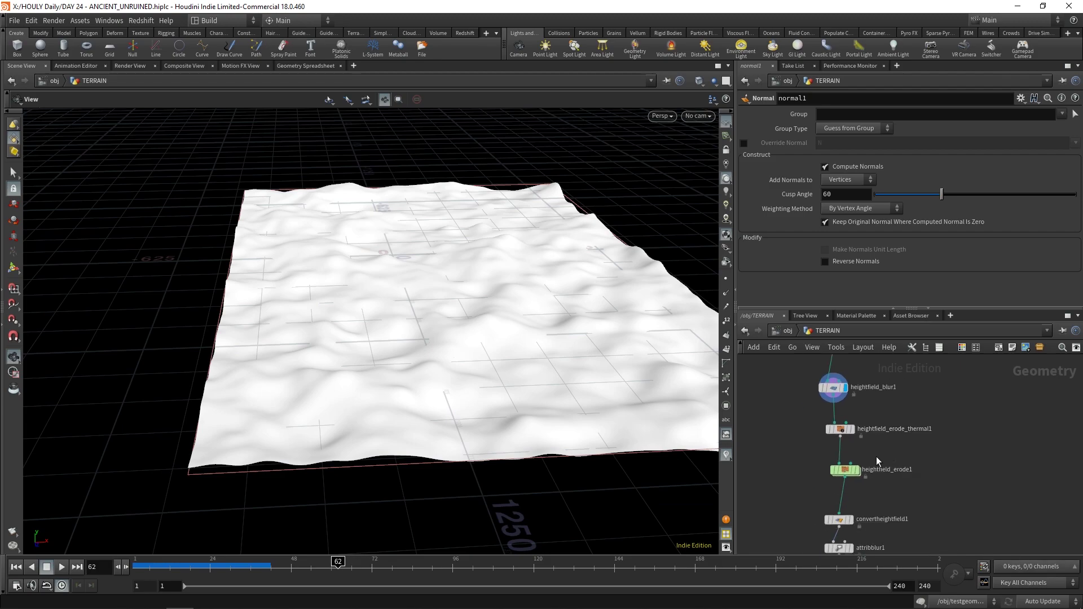
- Display the eroded heightfield_erode1 terrain from a low grazing angle
left_click(855, 469)
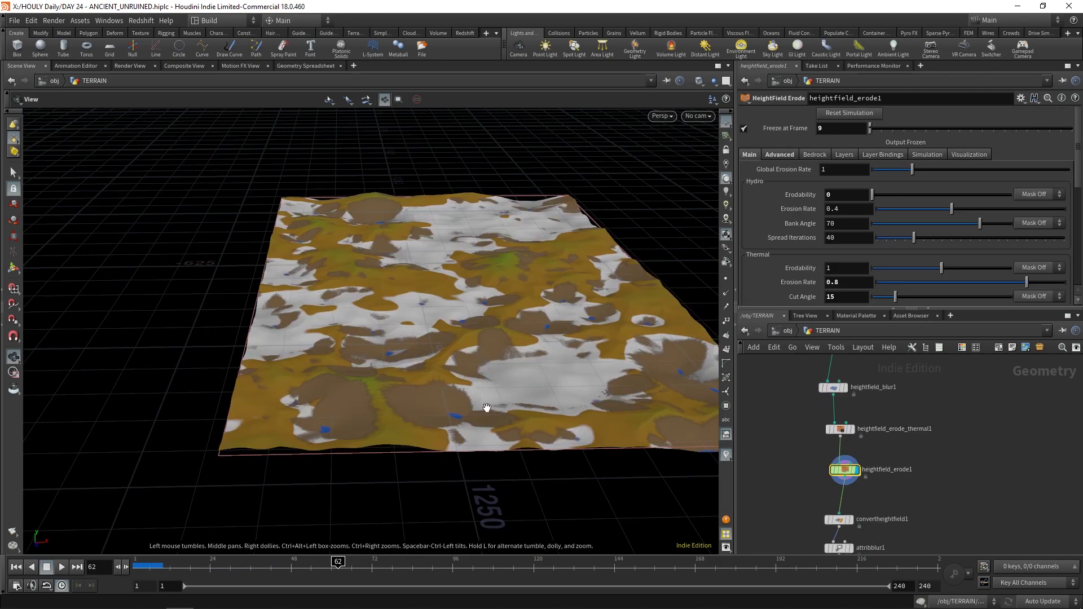
scroll(453, 403, "up", 10)
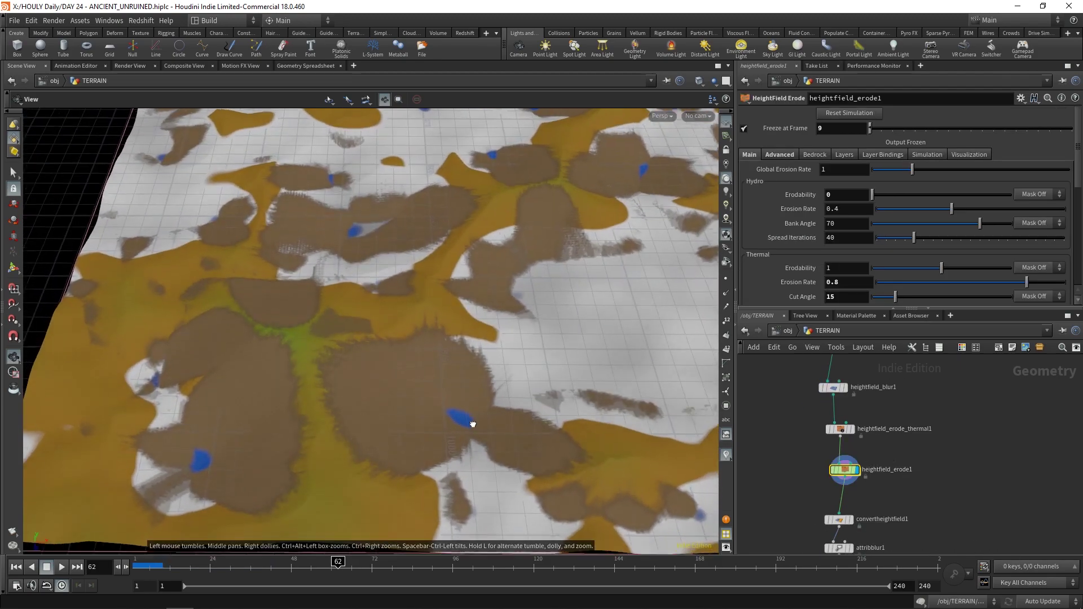
scroll(454, 419, "down", 10)
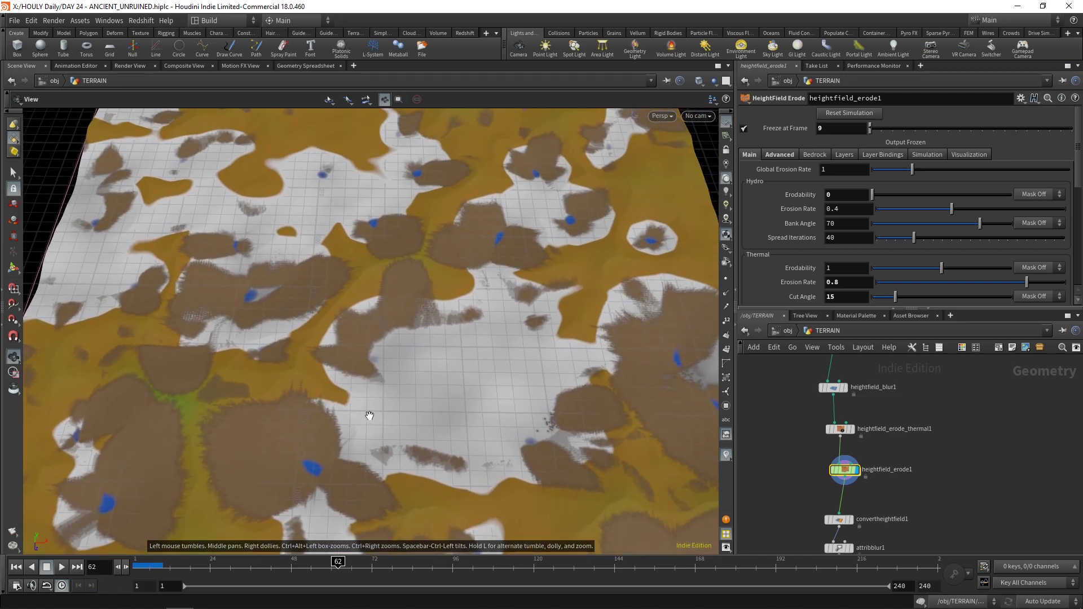
left_click_drag(386, 357, 468, 361)
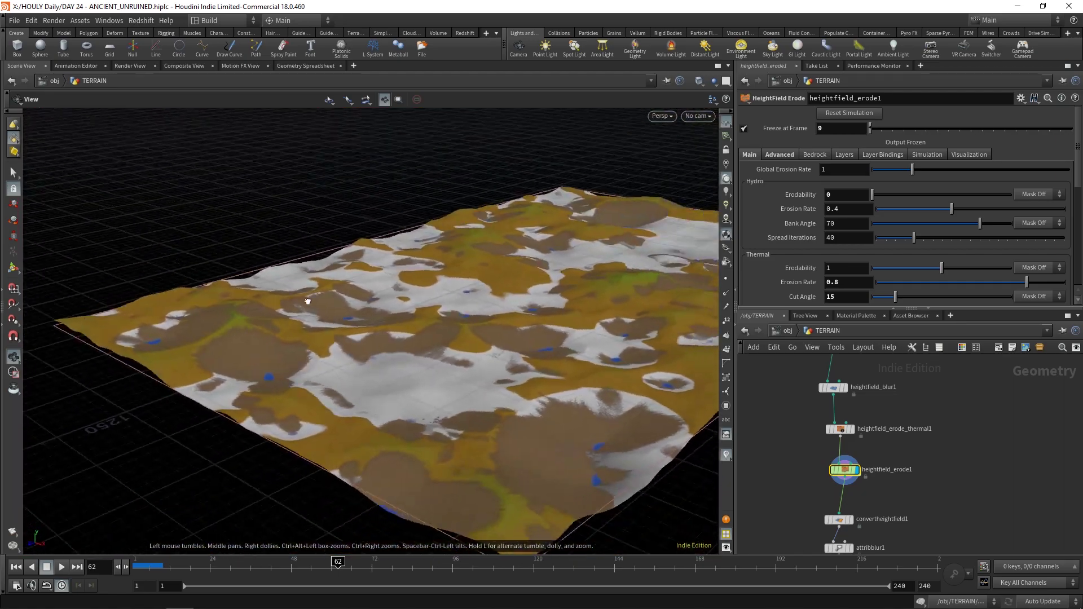
middle_click_drag(877, 498, 883, 418)
scroll(880, 420, "up", 1)
- Display the convertheightfield1 mesh of the terrain
left_click(854, 443)
scroll(472, 310, "down", 3)
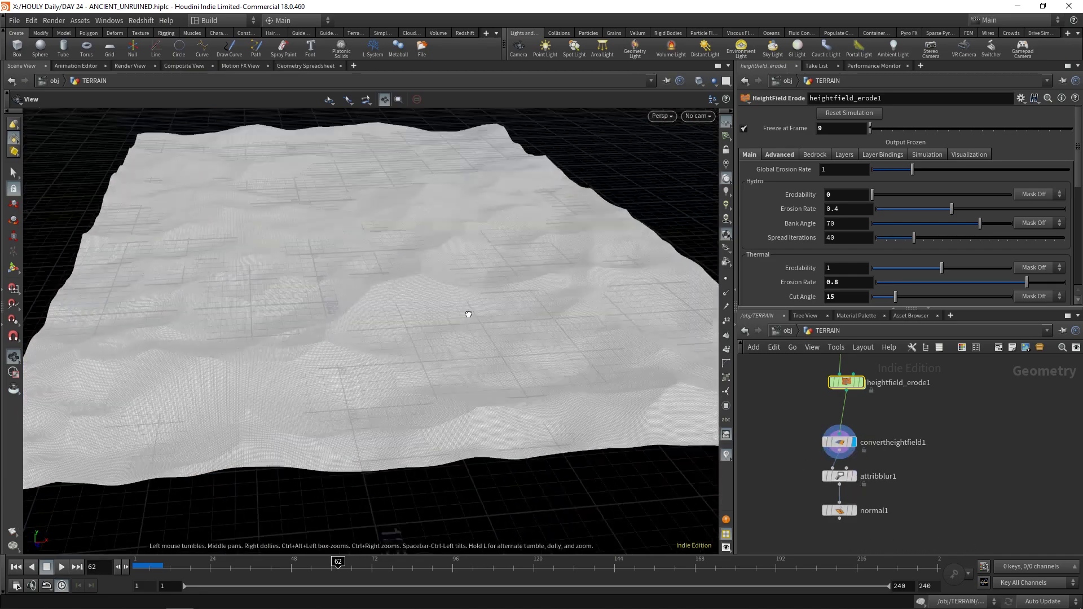
left_click_drag(471, 309, 472, 293)
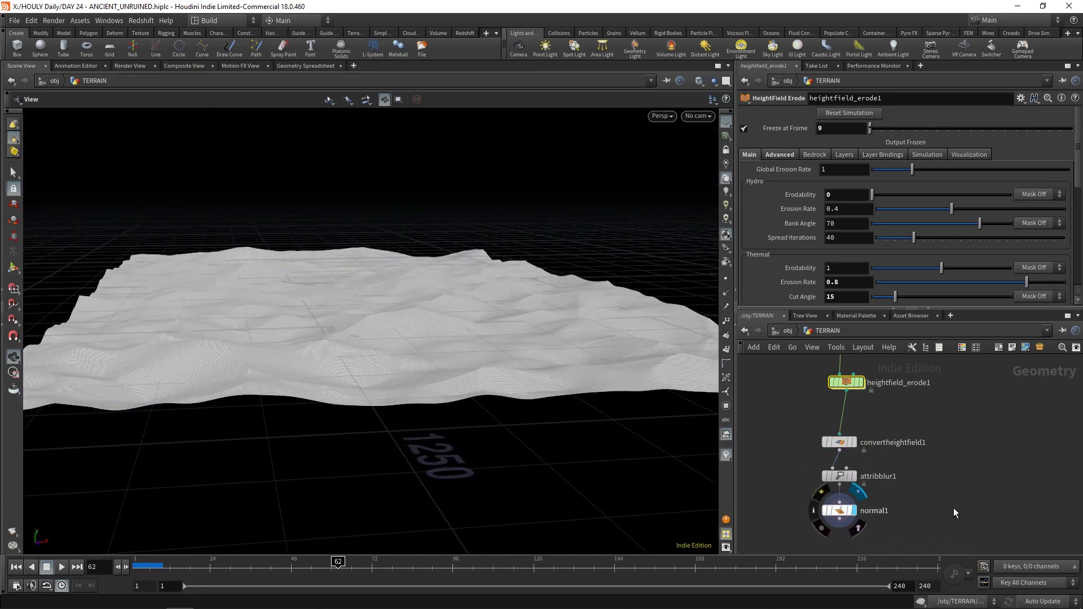
- Return to /obj and view the scene through cam1
left_click(788, 332)
left_click(697, 116)
left_click(700, 137)
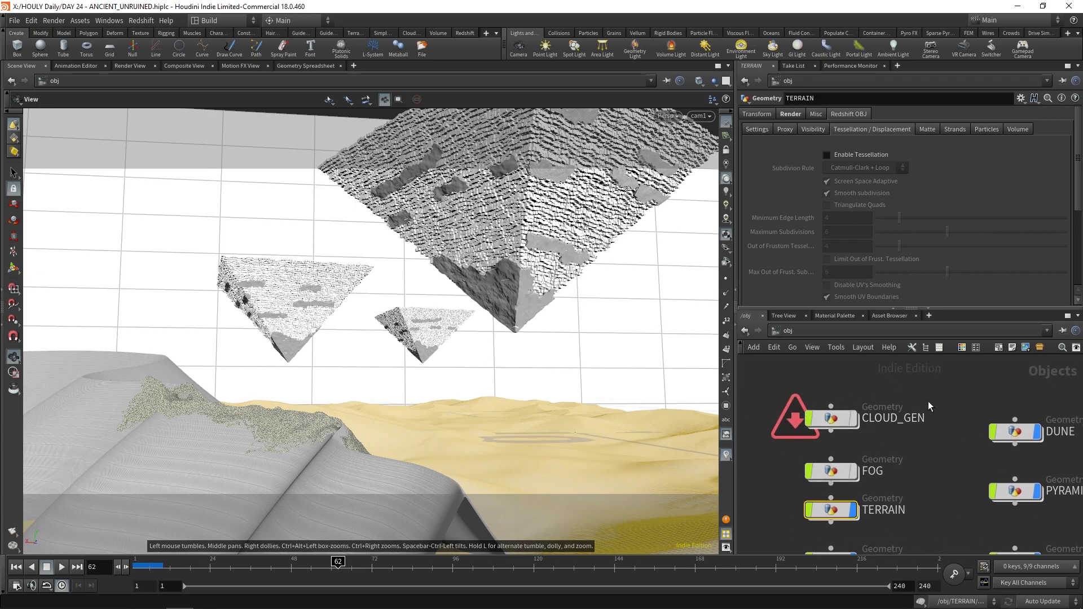
- Zoom and pan around the render.exr image onto the dunes and hazy sky
key("h")
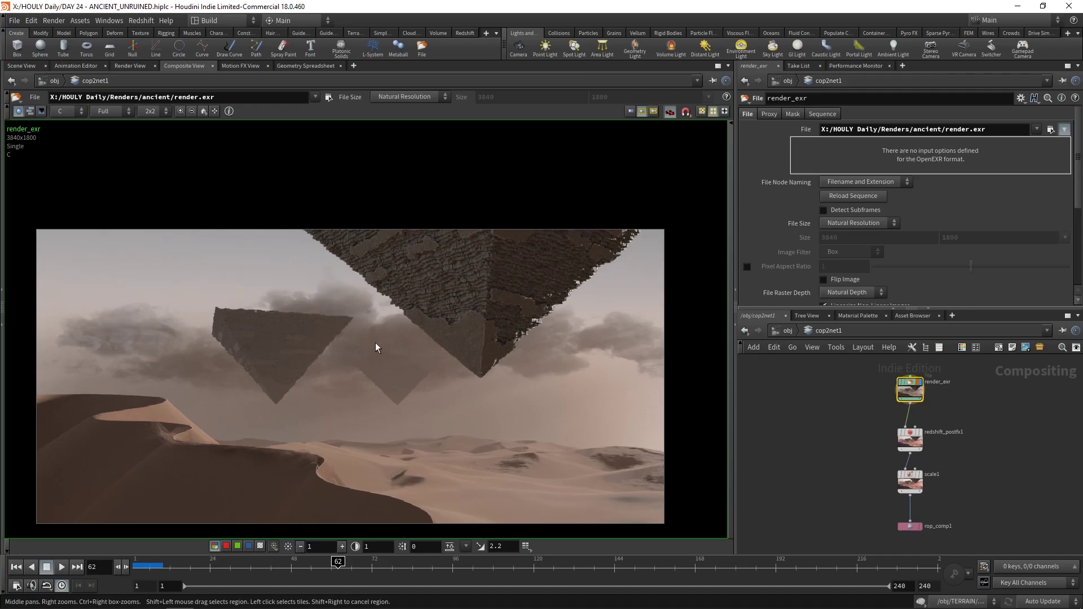
middle_click_drag(375, 343, 430, 324)
scroll(435, 336, "up", 1)
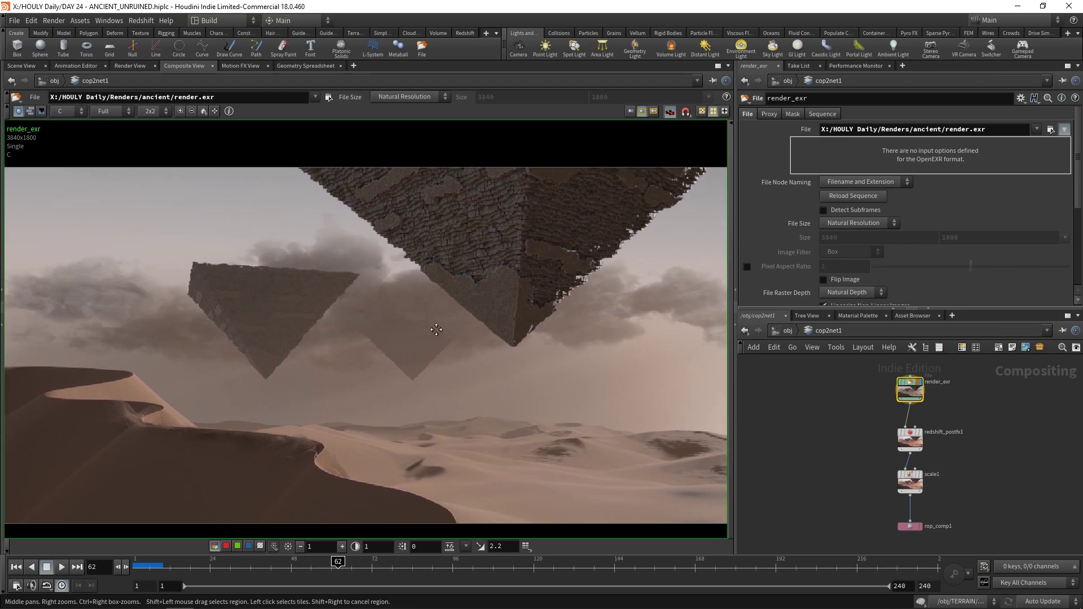
scroll(346, 416, "up", 5)
scroll(371, 420, "up", 2)
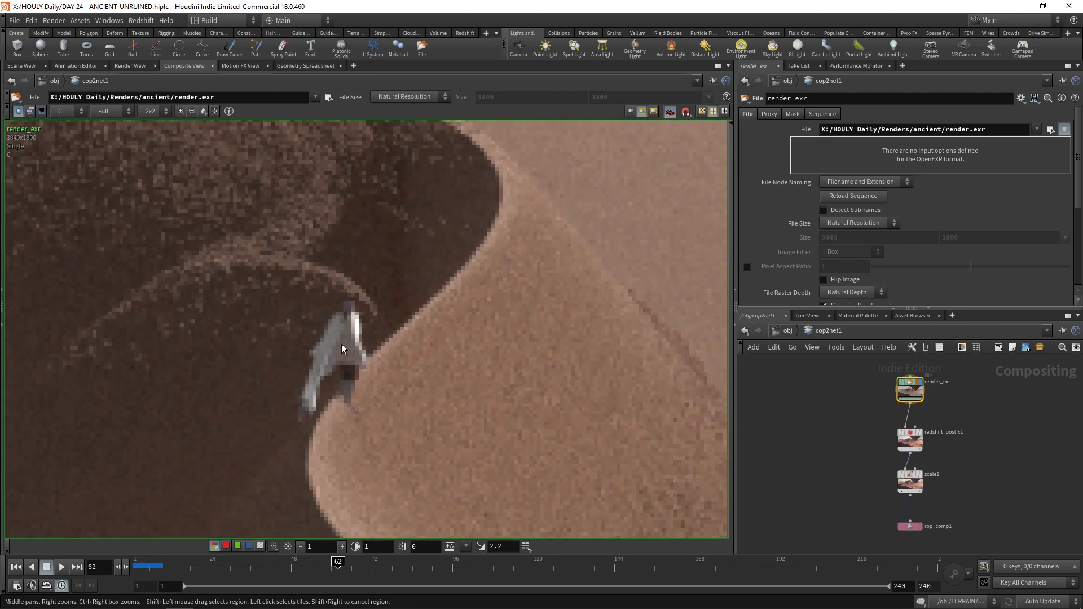
scroll(339, 338, "down", 5)
scroll(387, 343, "up", 1)
scroll(387, 343, "down", 3)
scroll(397, 343, "up", 3)
middle_click_drag(397, 343, 508, 362)
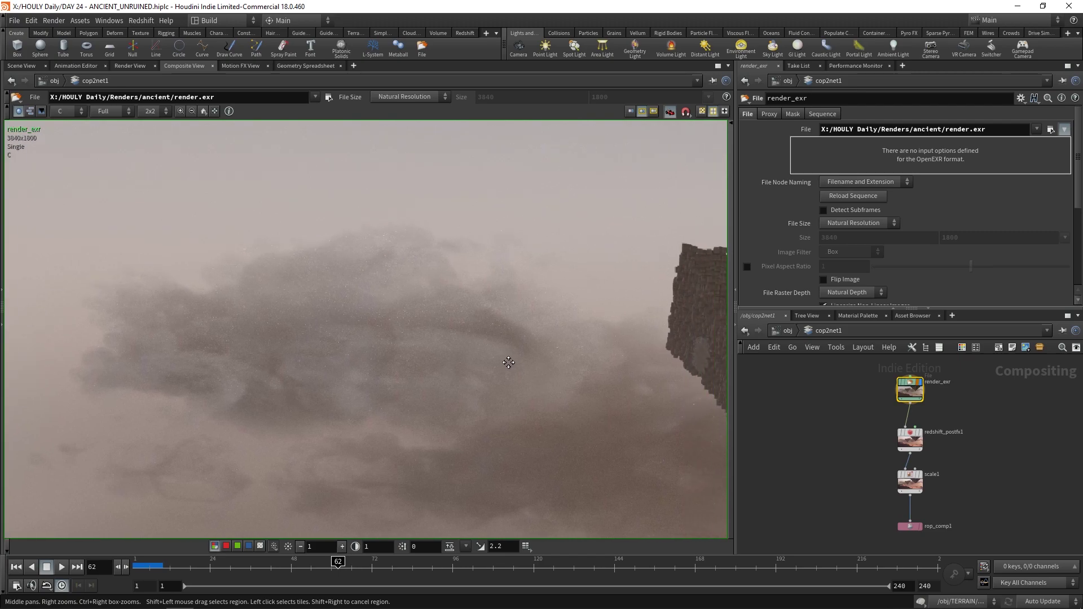
scroll(500, 338, "down", 2)
scroll(300, 353, "down", 2)
scroll(339, 355, "up", 2)
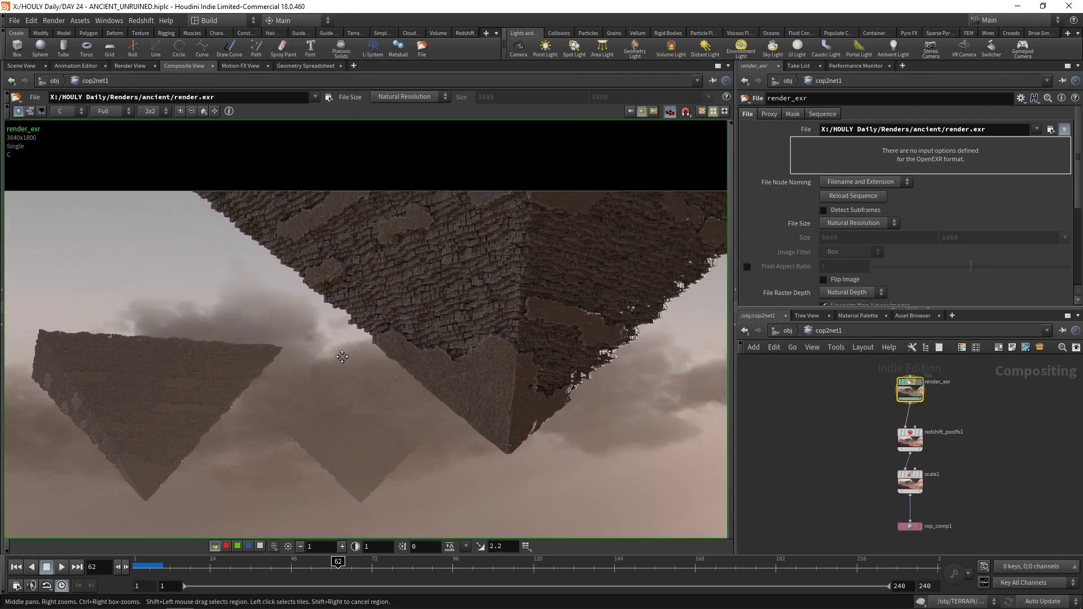
scroll(567, 280, "up", 3)
scroll(597, 289, "down", 5)
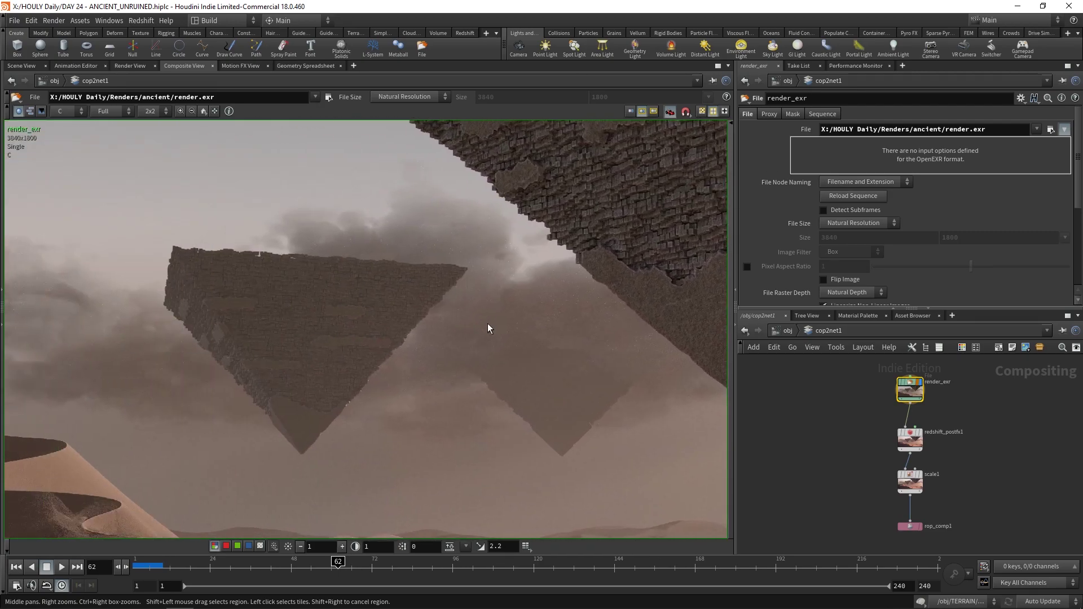
- Zoom and pan across the inverted pyramids floating above the dunes
middle_click_drag(495, 326, 438, 344)
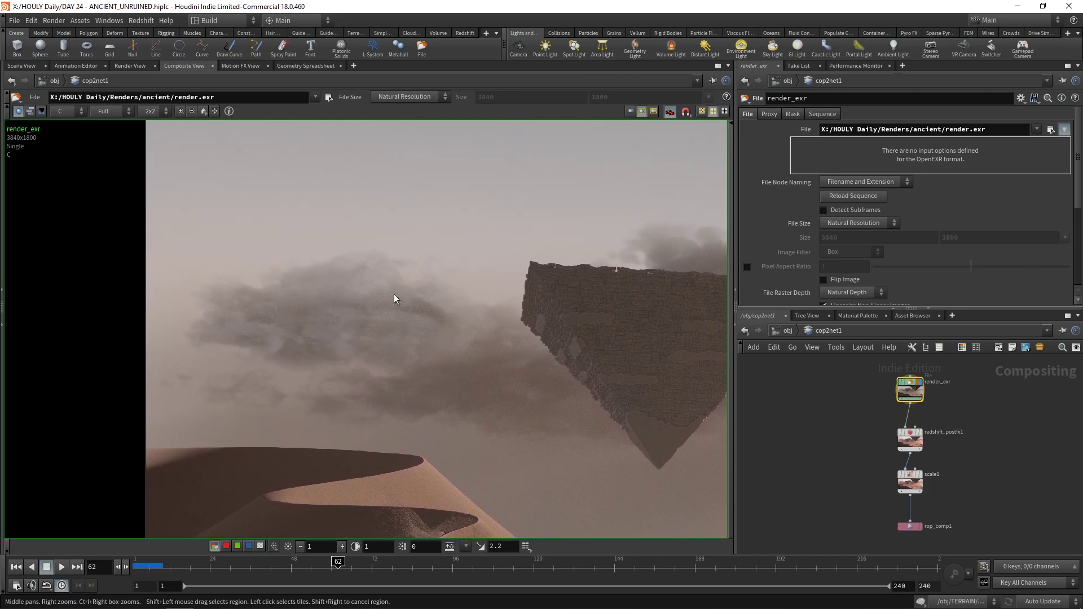
scroll(316, 398, "up", 3)
scroll(435, 304, "up", 2)
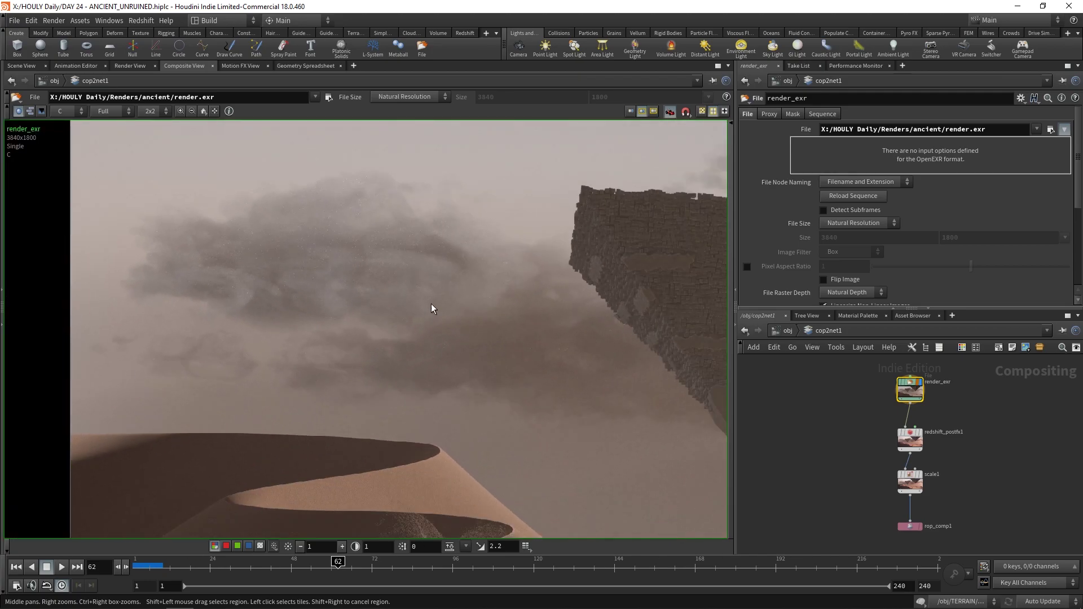
middle_click_drag(435, 305, 271, 313)
scroll(496, 295, "down", 2)
middle_click_drag(496, 295, 288, 314)
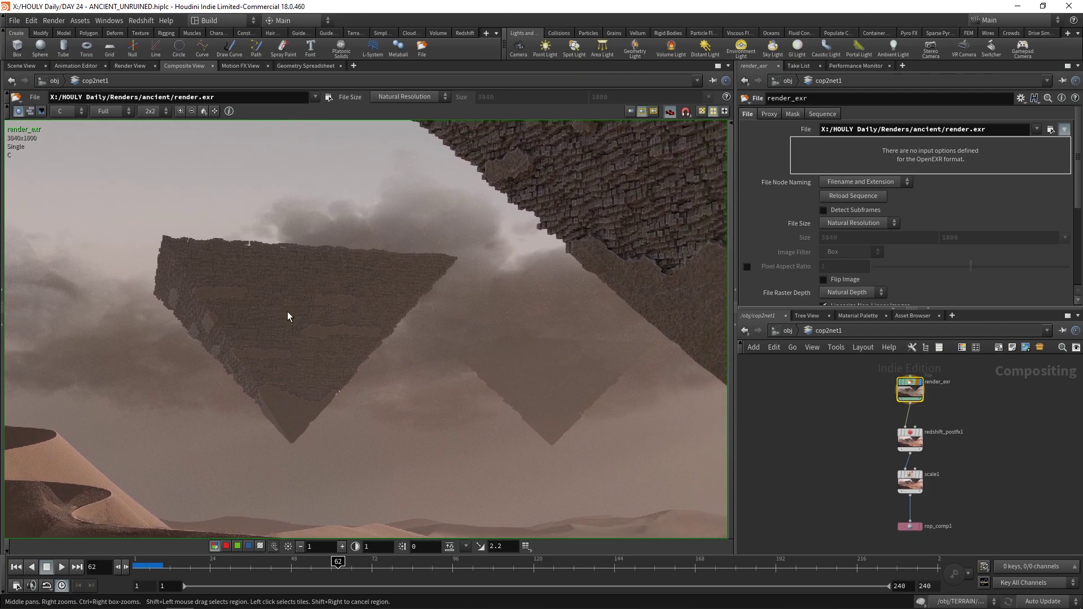
scroll(422, 255, "up", 1)
scroll(421, 255, "down", 2)
middle_click_drag(572, 333, 481, 368)
scroll(442, 295, "down", 1)
scroll(481, 367, "up", 5)
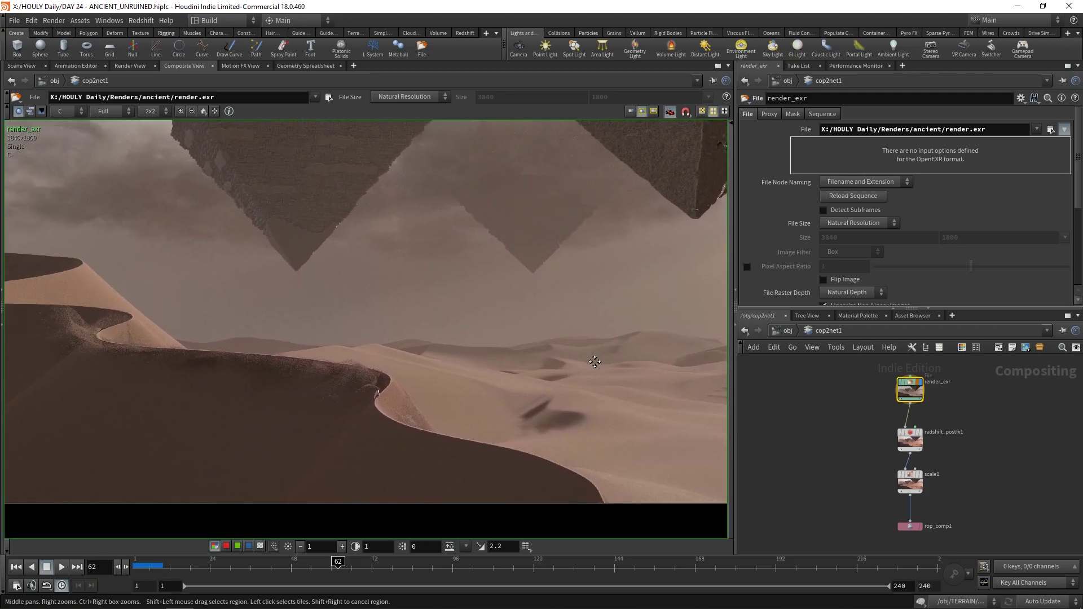
scroll(365, 269, "down", 4)
scroll(408, 355, "up", 6)
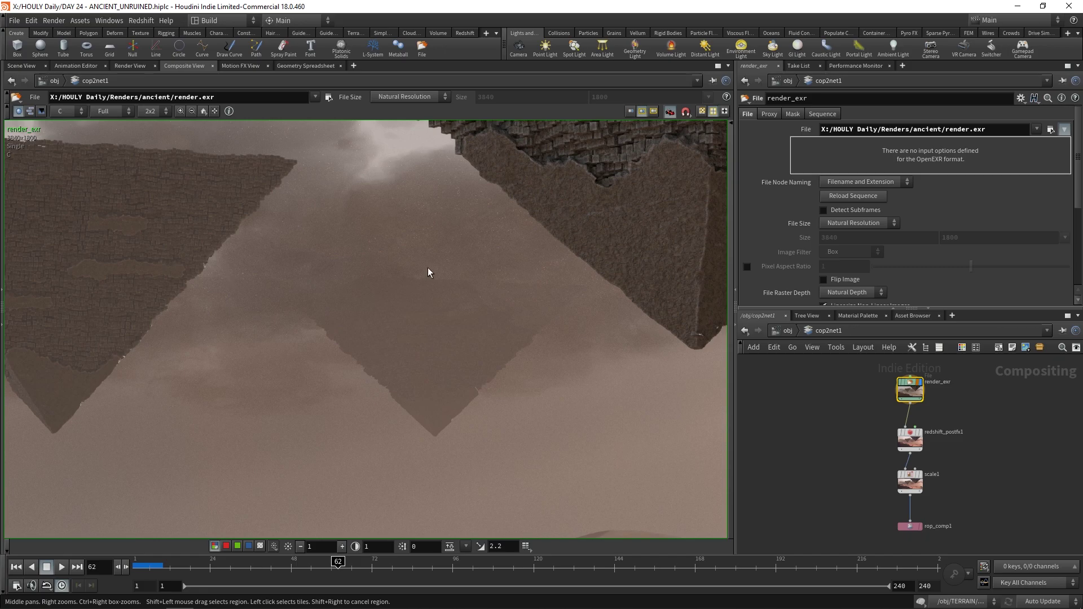
scroll(412, 200, "down", 5)
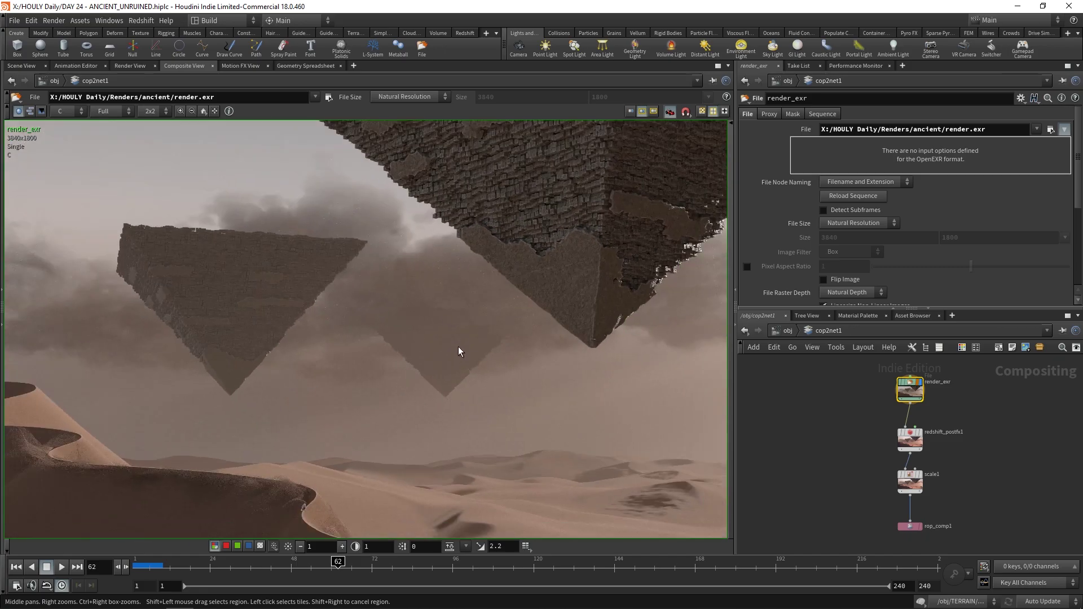
scroll(486, 354, "down", 2)
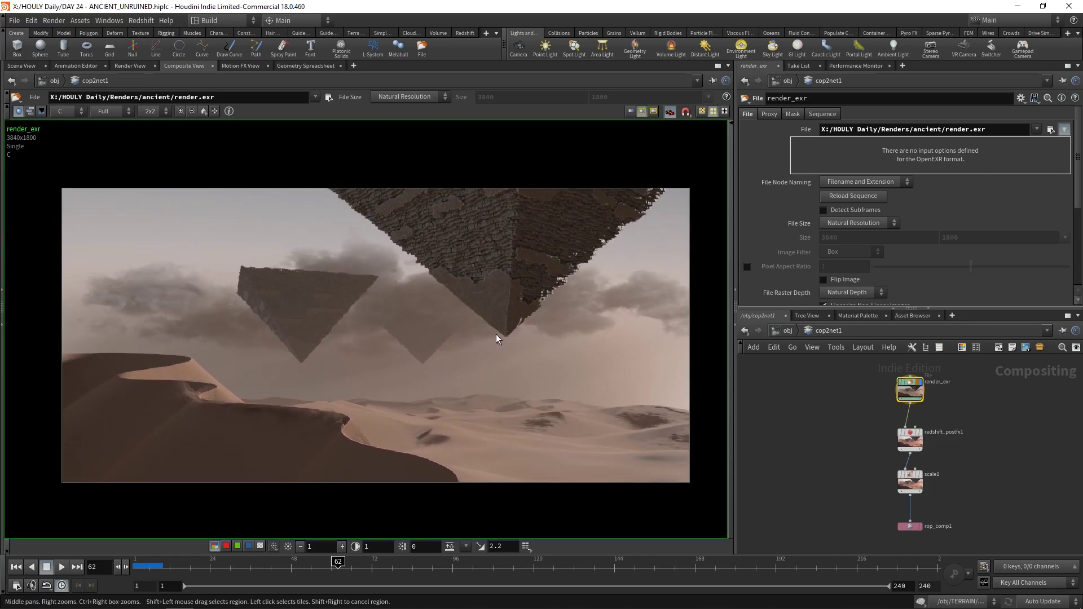
scroll(496, 334, "up", 2)
middle_click_drag(508, 343, 497, 334)
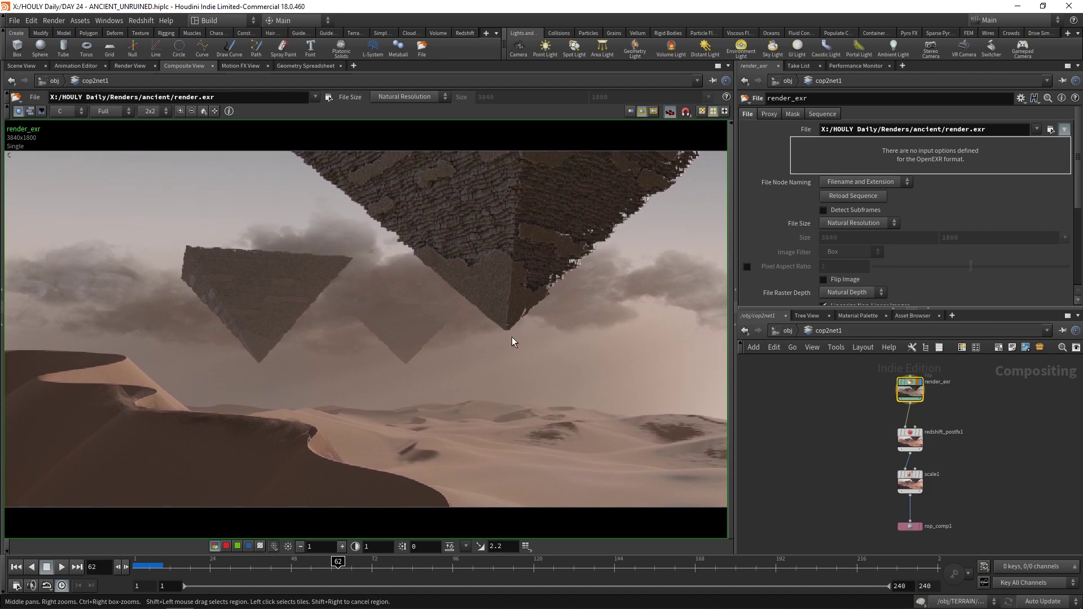
- Select redshift_postfx1 and view the full LUT-graded render
scroll(932, 432, "up", 2)
left_click(894, 429)
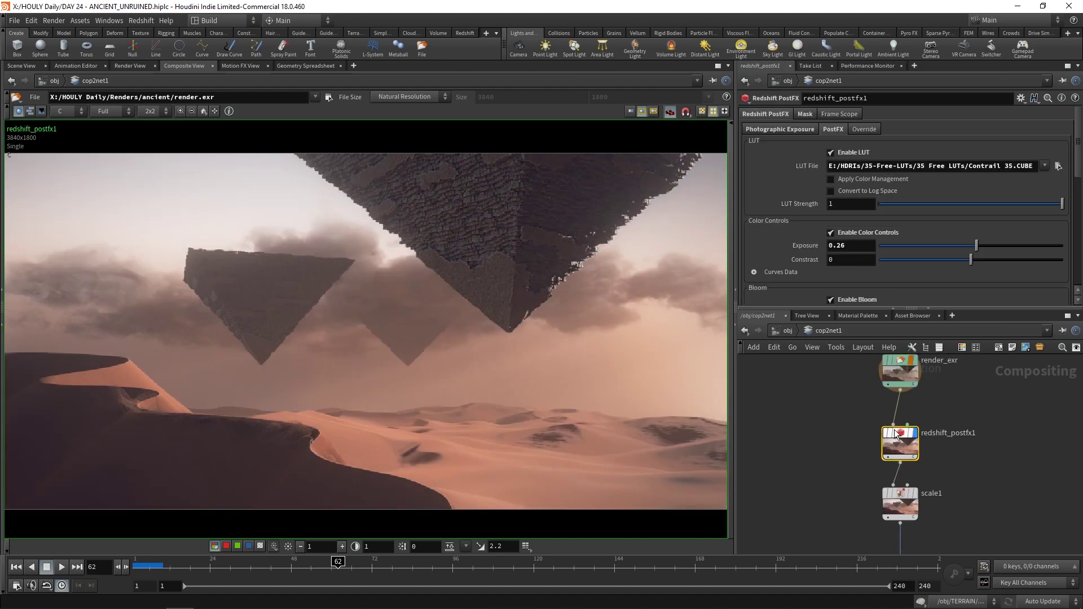
scroll(388, 400, "up", 5)
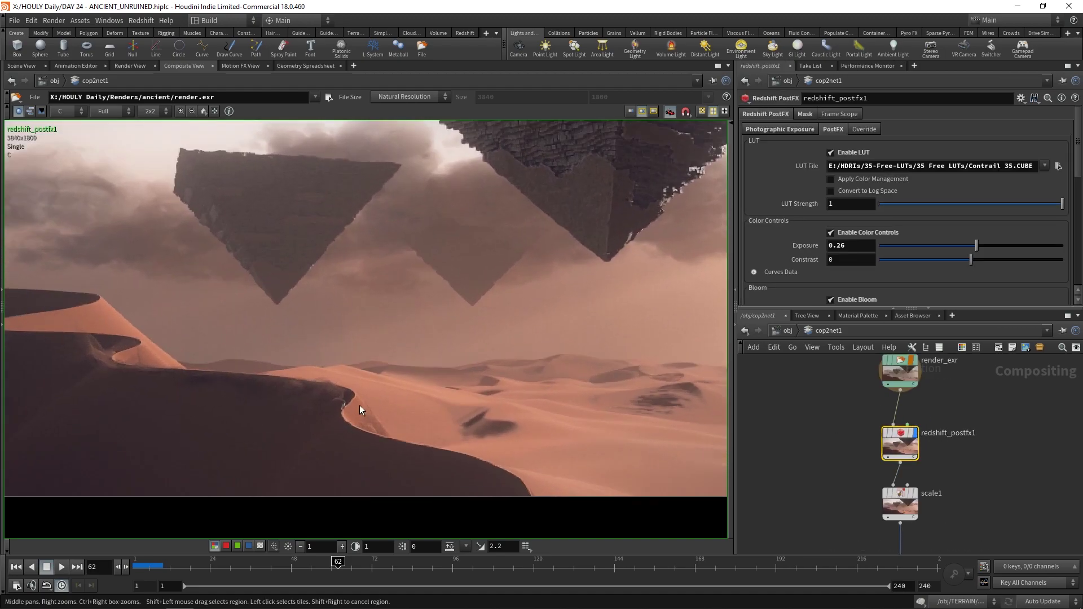
scroll(359, 405, "down", 2)
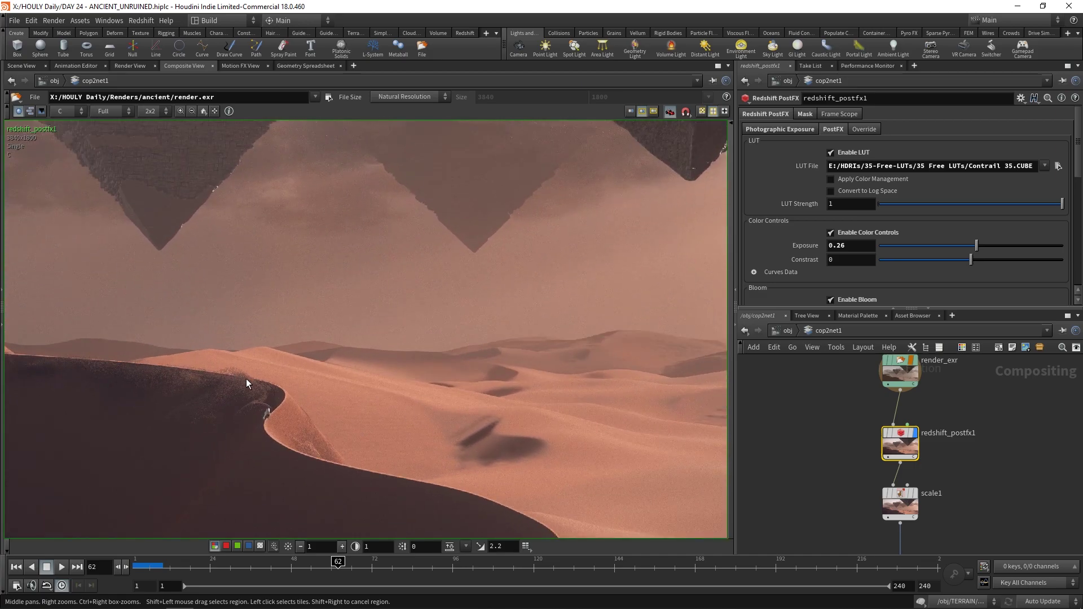
scroll(246, 378, "down", 4)
middle_click_drag(355, 423, 409, 342)
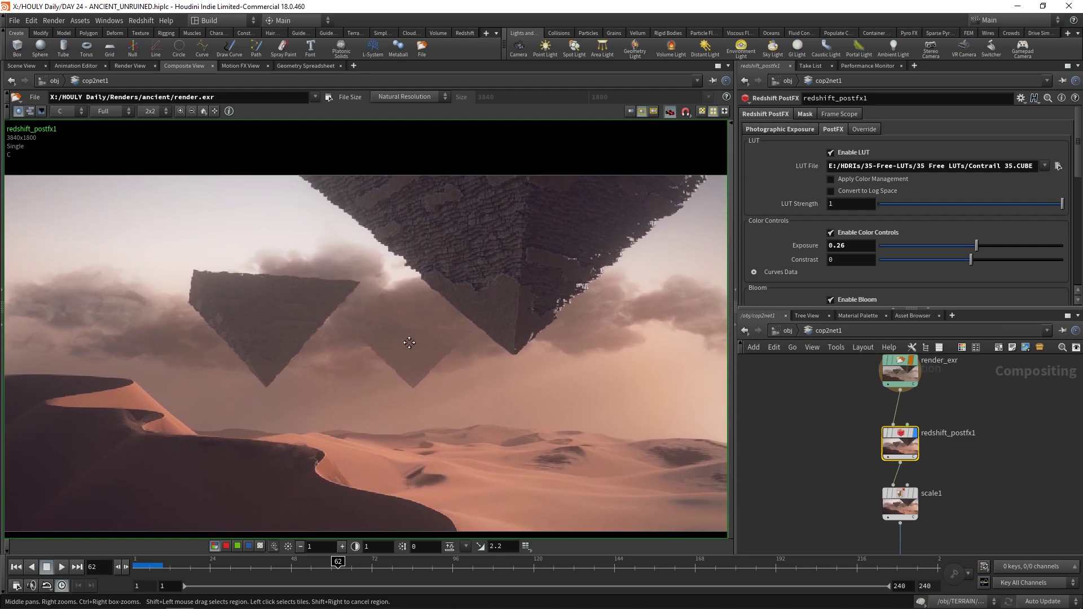
- Toggle Enable LUT to compare the grade, then bring scale1 and rop_comp1 into view
left_click(830, 153)
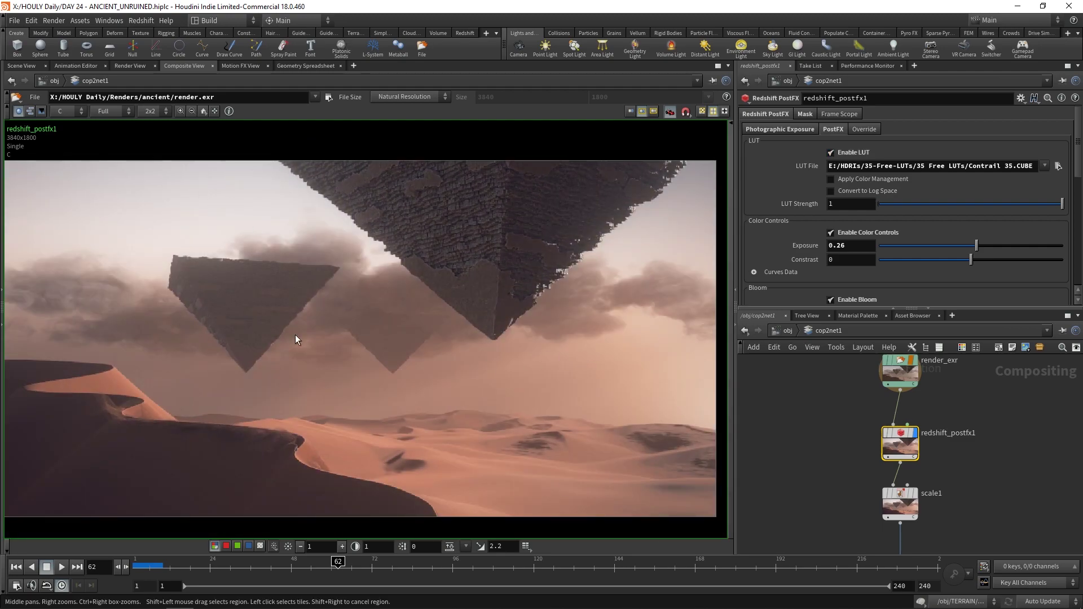
middle_click_drag(295, 339, 454, 322)
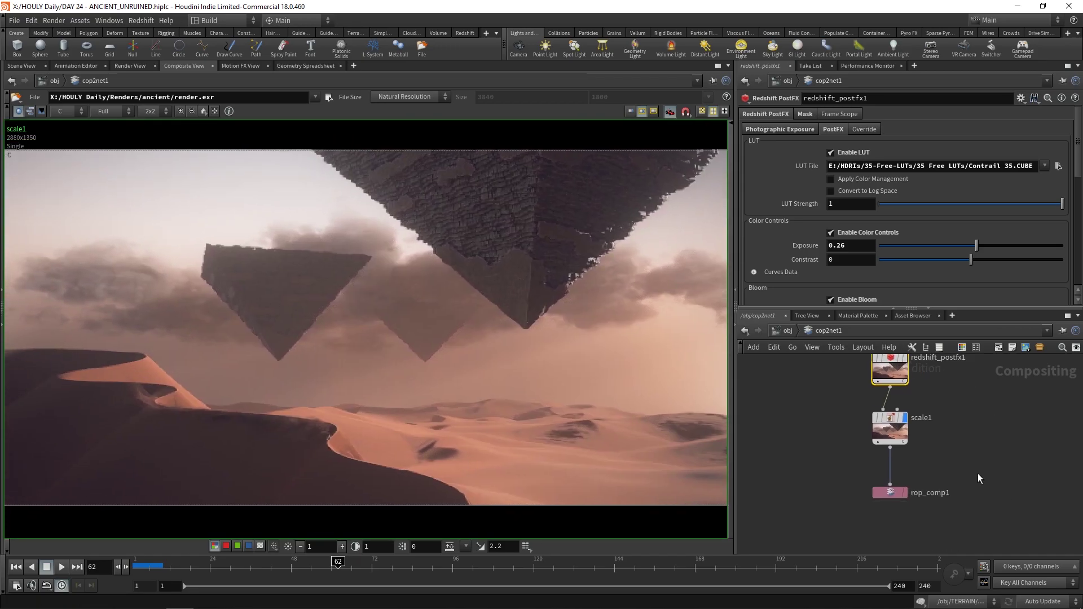
middle_click_drag(979, 478, 971, 440)
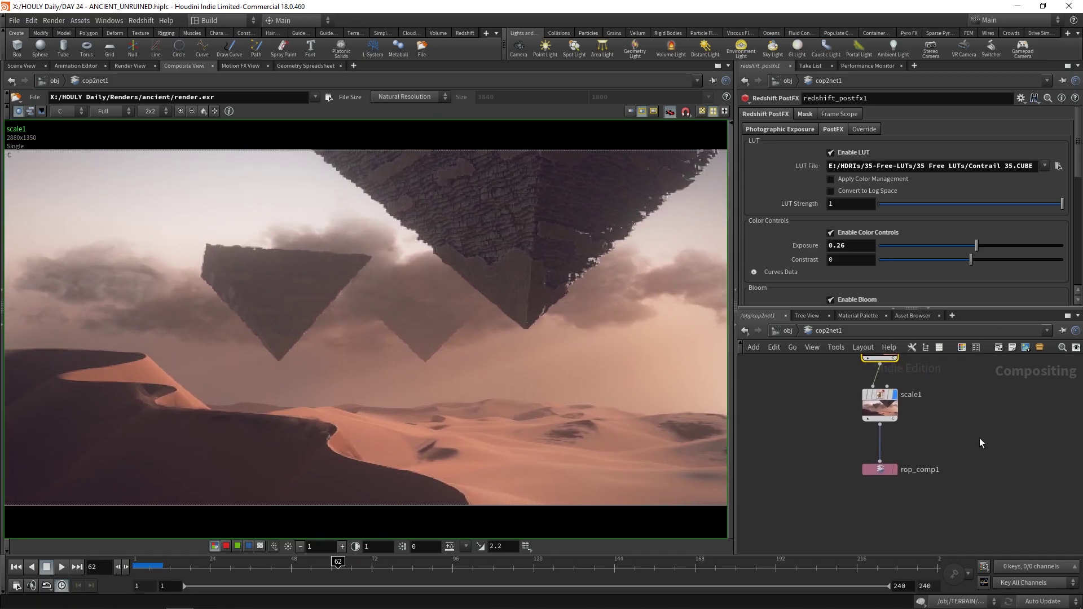